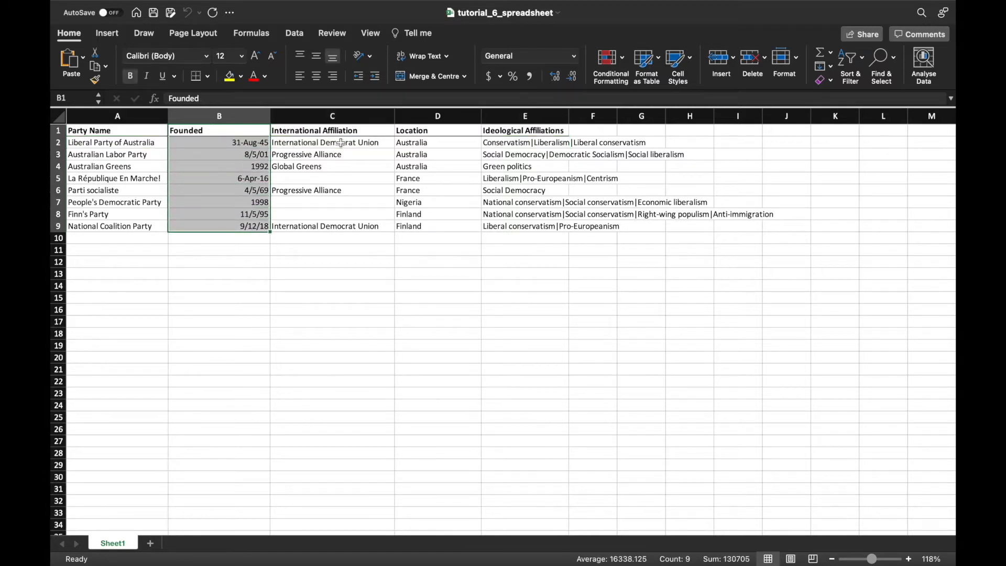
- Examine the International Affiliation, Location and Founded columns and the pipe separators in the Liberal Party of Australia's Ideological Affiliations
drag(341, 132, 348, 225)
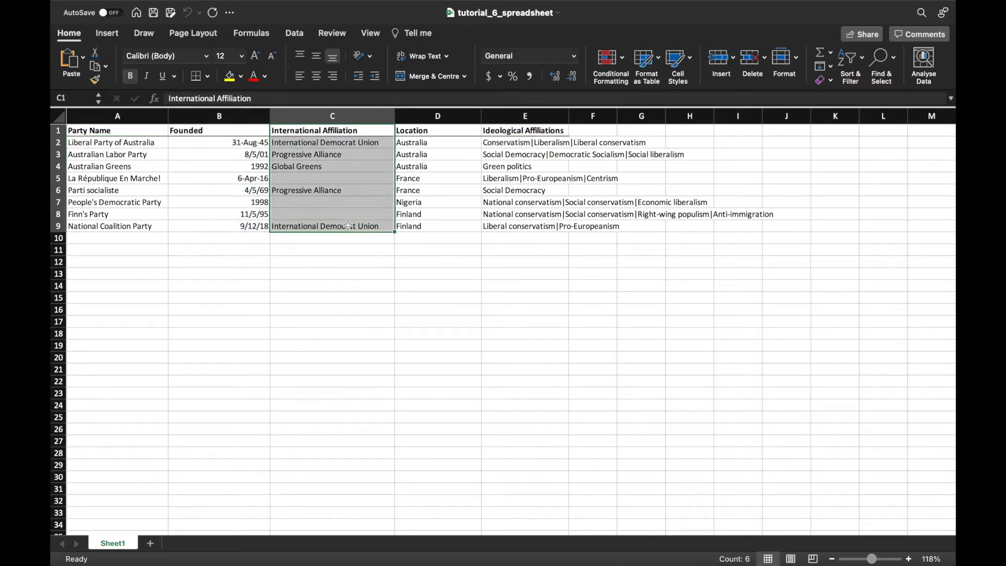
drag(436, 133, 438, 226)
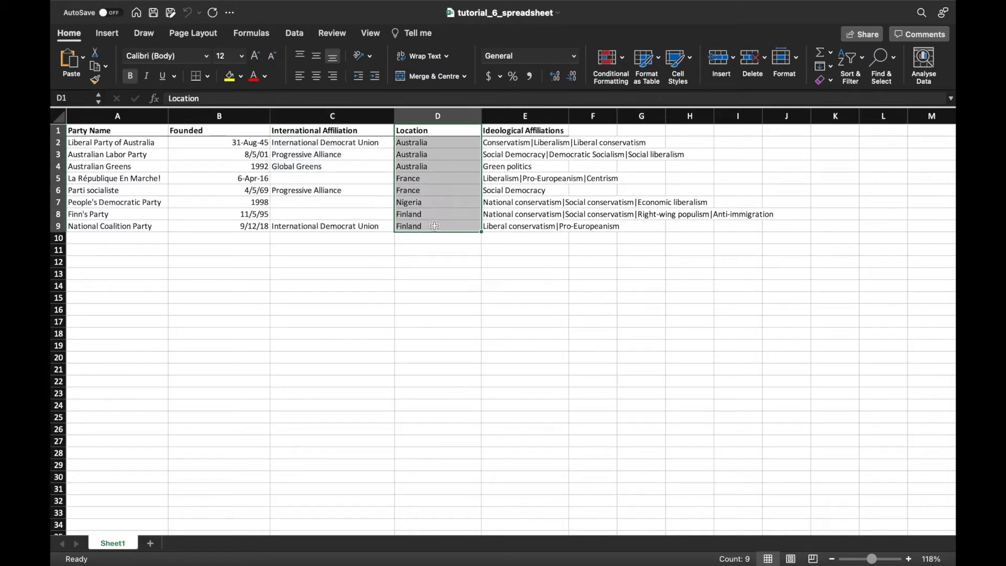
click(511, 140)
click(260, 98)
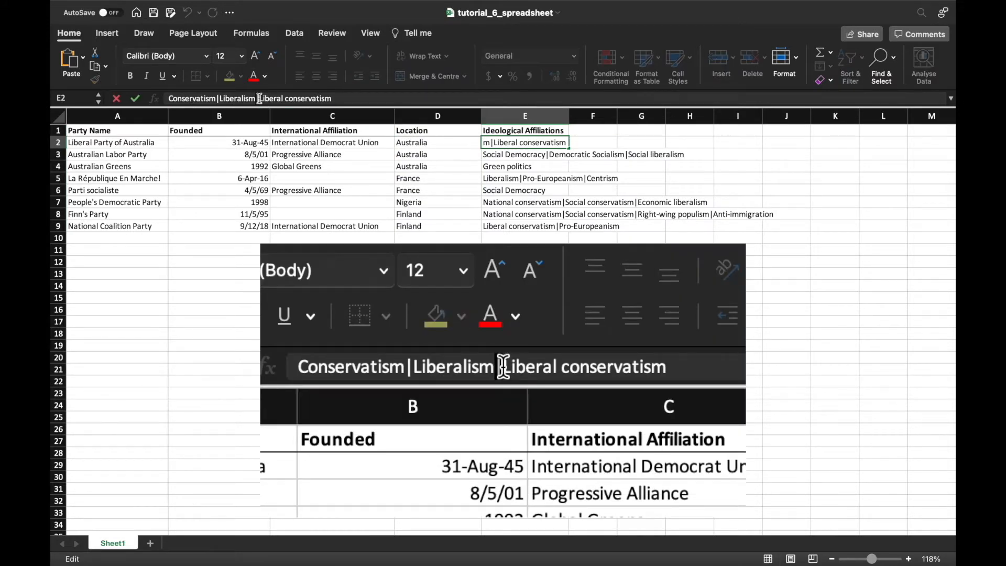
click(215, 98)
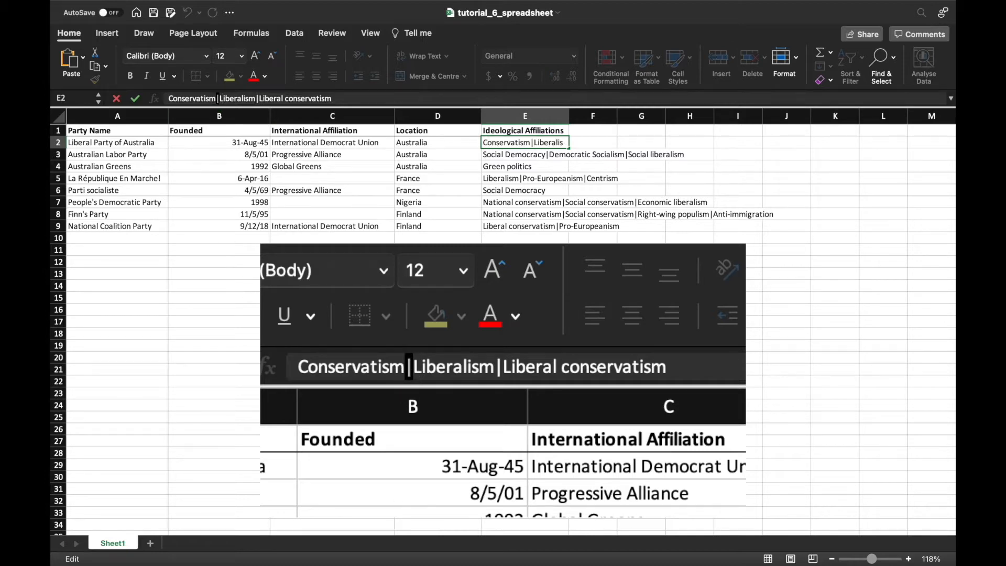
click(508, 275)
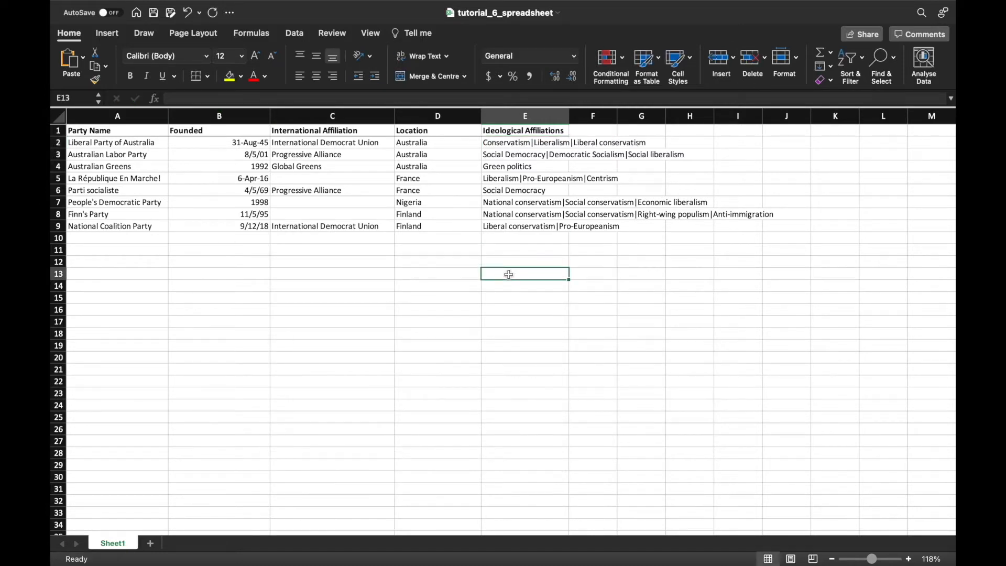
click(253, 148)
click(252, 309)
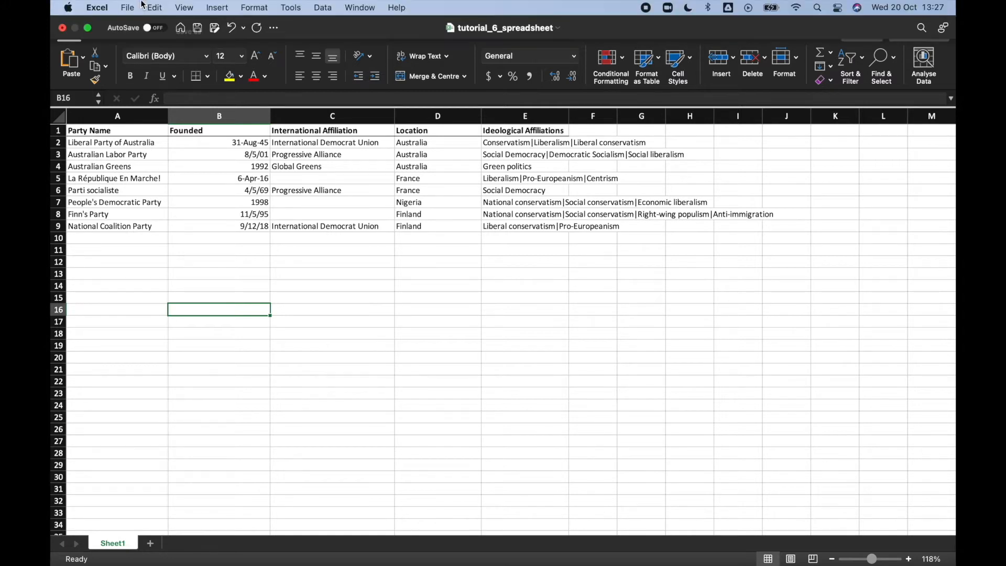
- Save a copy of the spreadsheet to the Downloads folder as tutorial_6_spreadsheet.csv in CSV UTF-8 (Comma-delimited) format
click(127, 7)
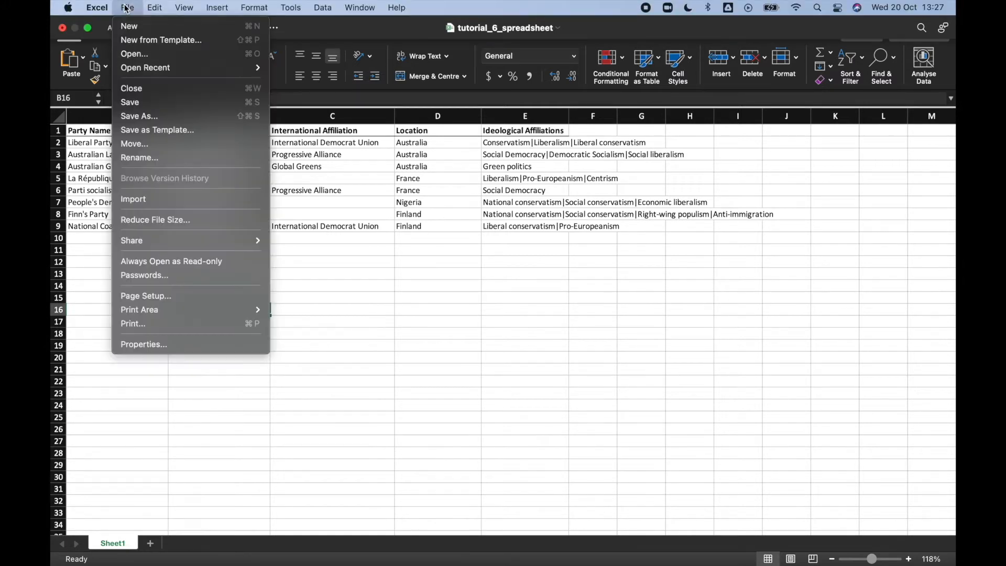
click(158, 117)
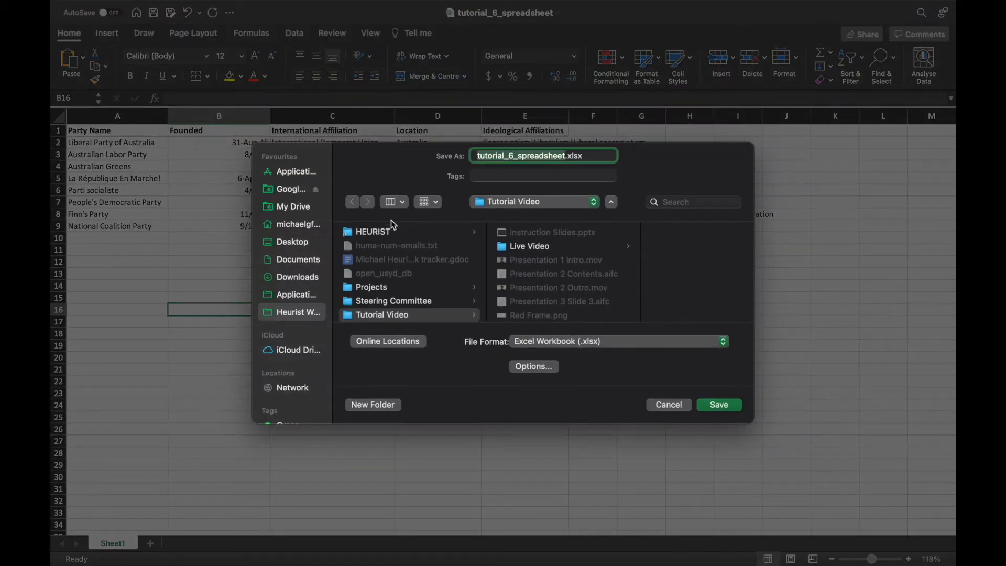
click(298, 277)
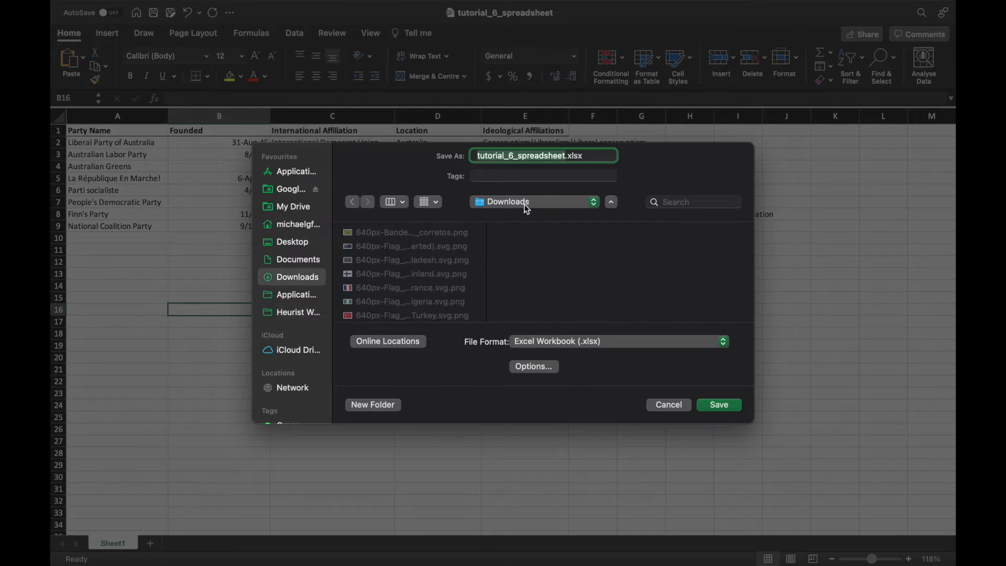
click(567, 342)
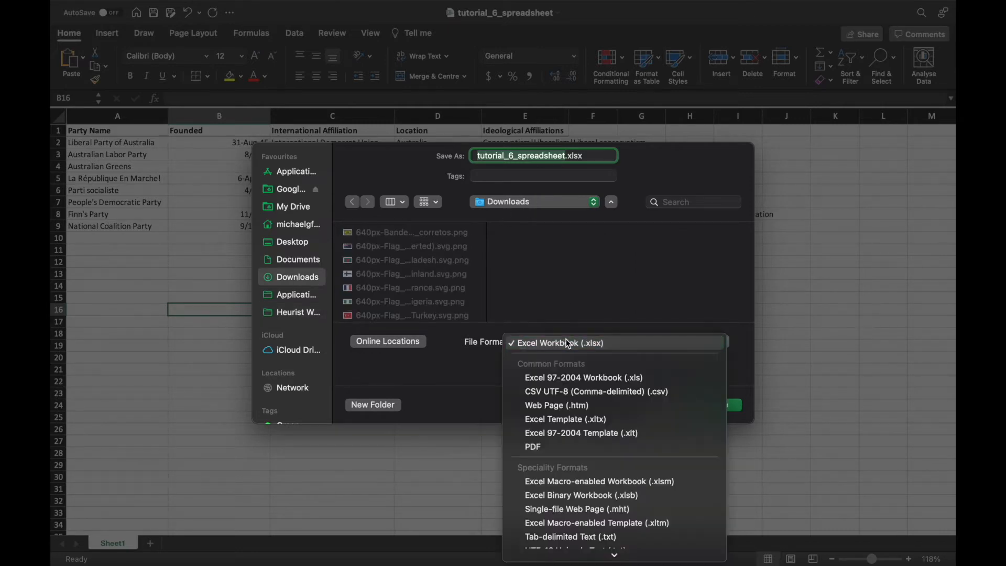
click(544, 393)
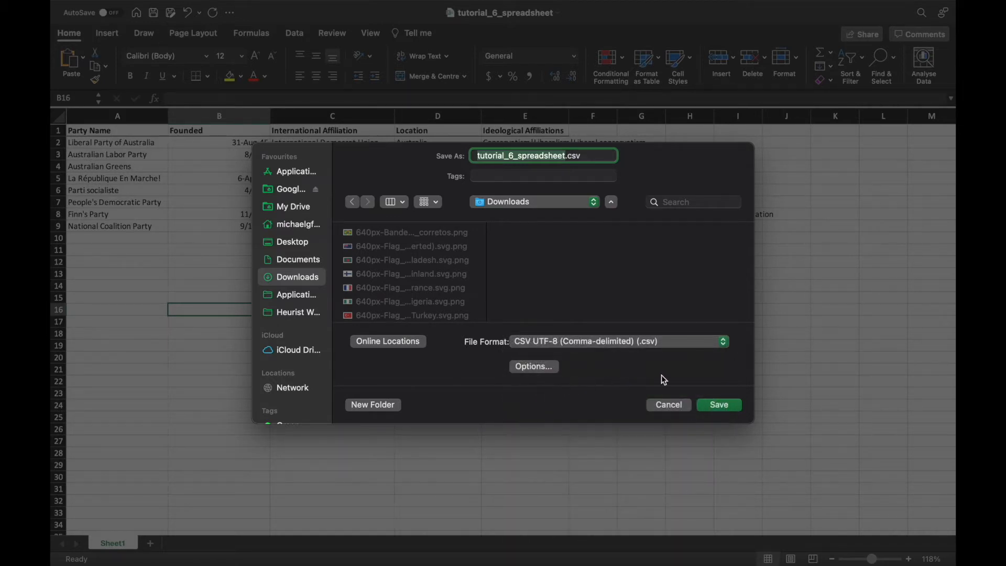
click(575, 156)
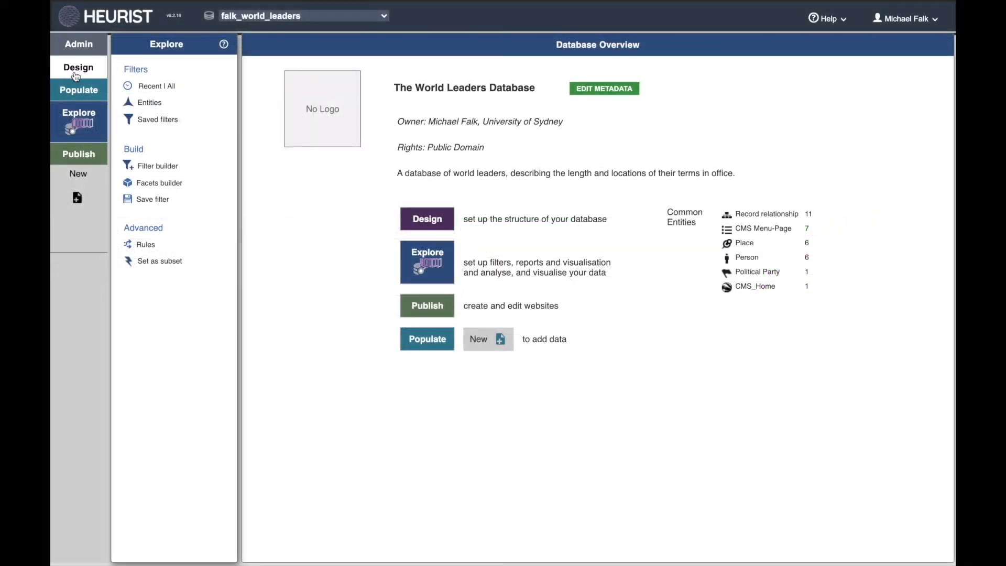
- In Heurist, start a delimited text import and upload tutorial_6_spreadsheet.csv from the Downloads folder
click(81, 92)
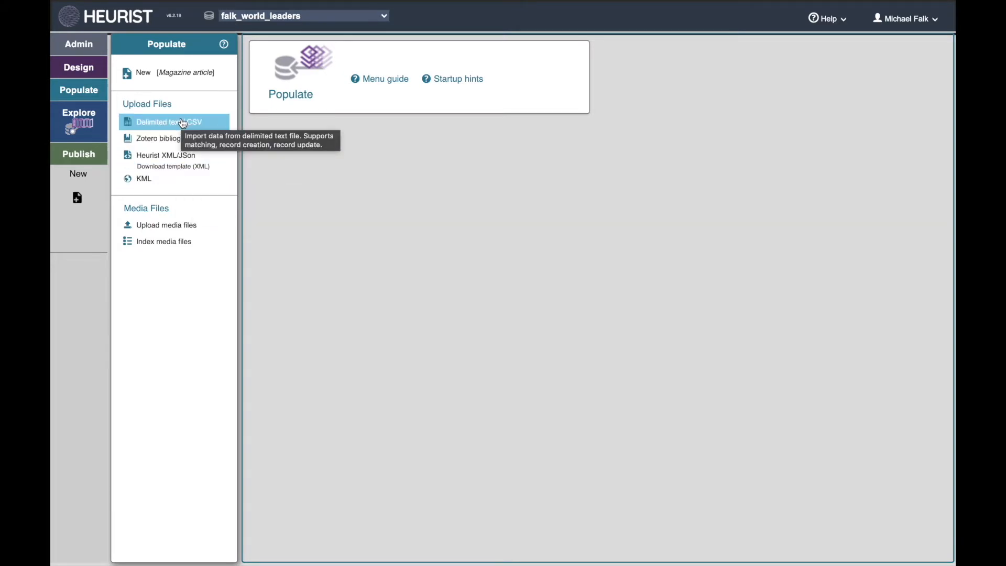
click(183, 123)
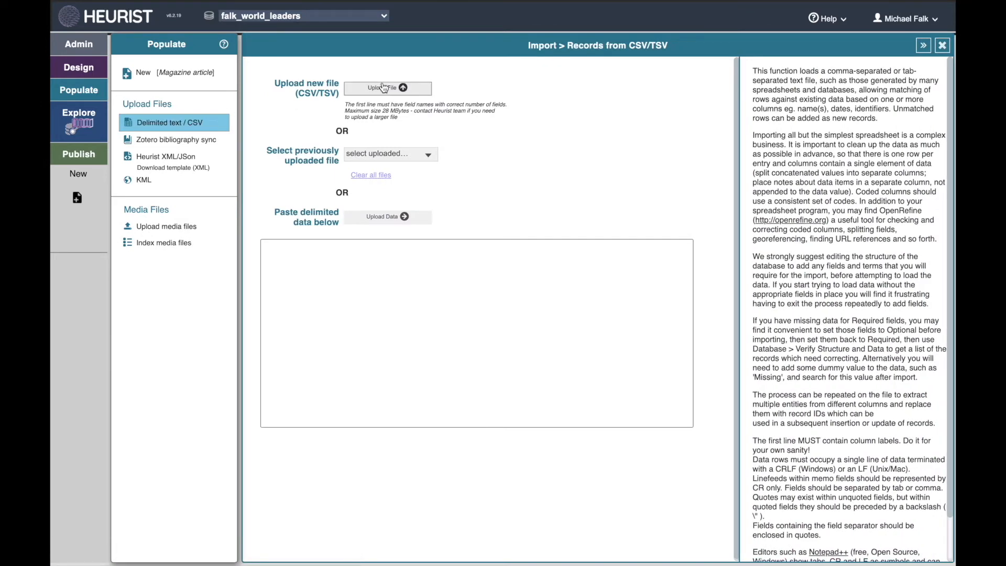
click(385, 89)
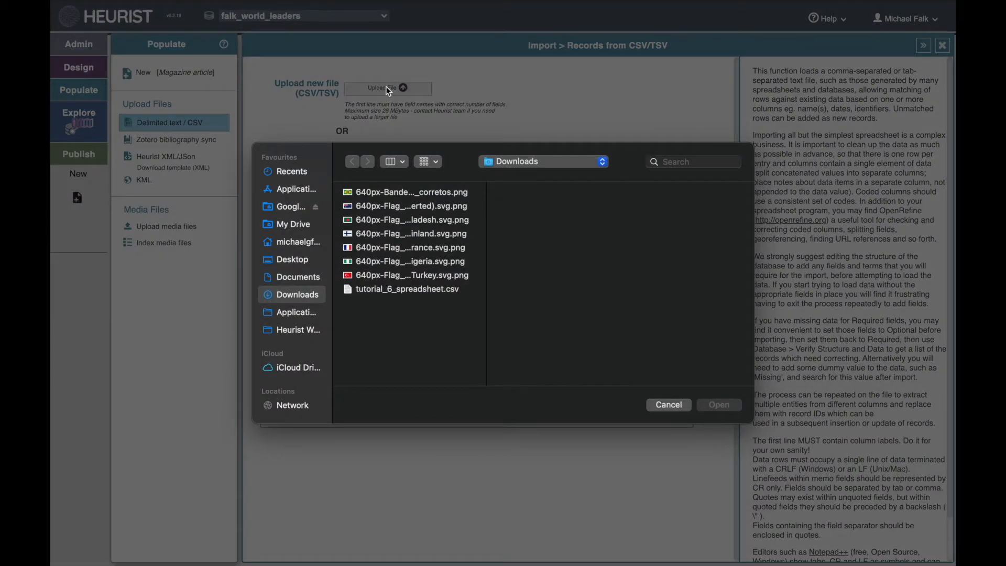
click(404, 290)
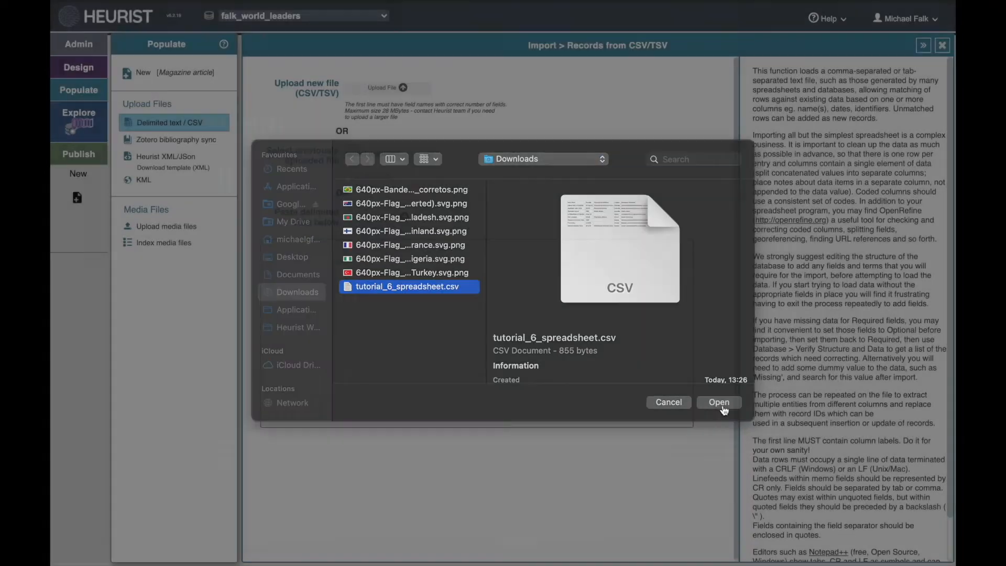
click(719, 405)
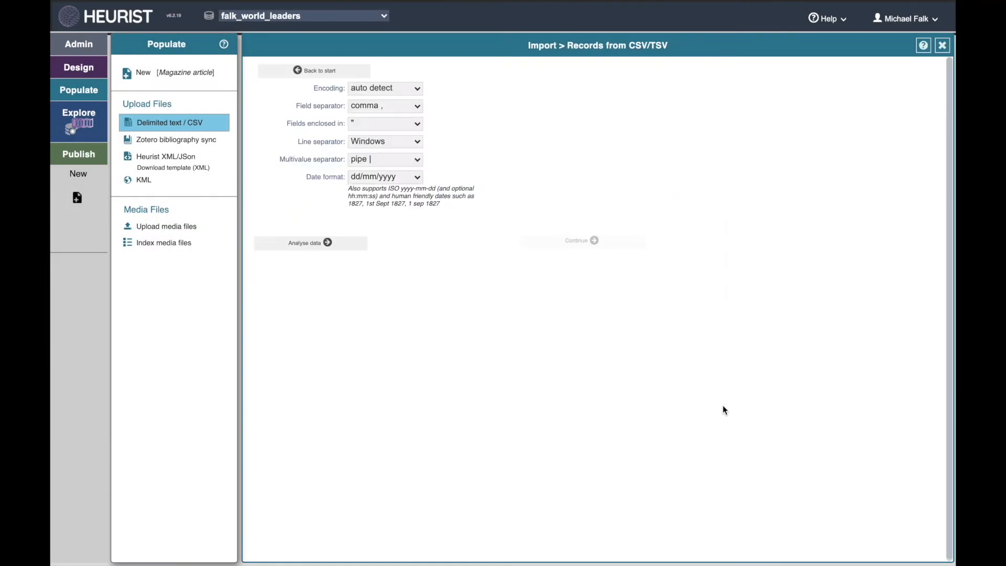
- Keep auto-detected encoding and the pipe multivalue separator, analyse the CSV data, and continue to the record type selection
click(418, 89)
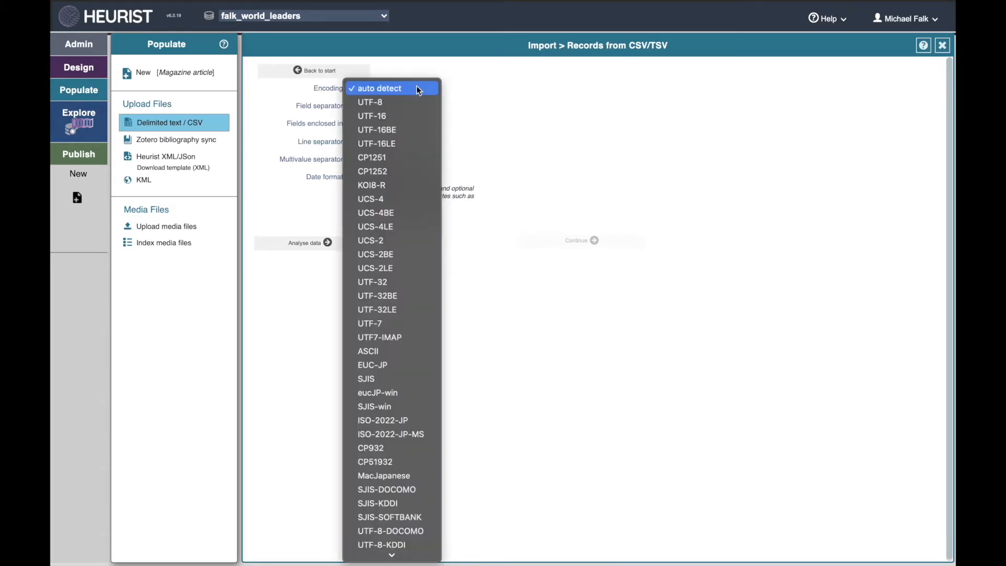
click(418, 90)
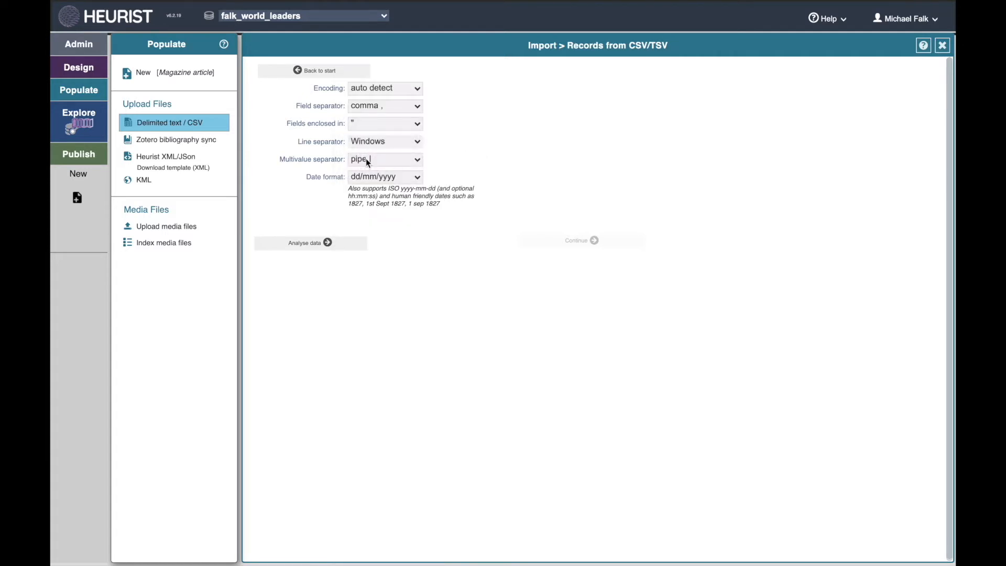
click(384, 161)
click(384, 164)
click(342, 248)
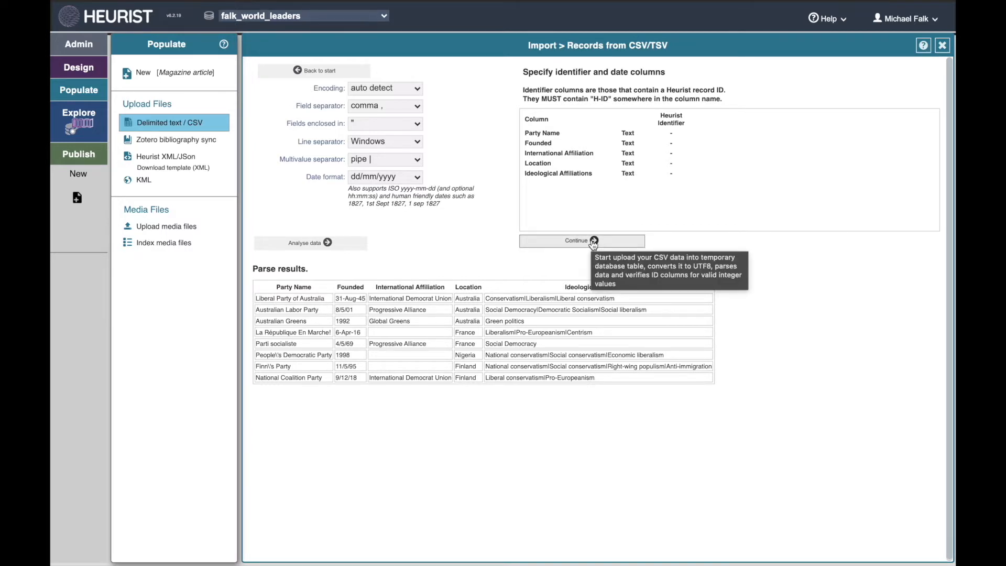
click(594, 241)
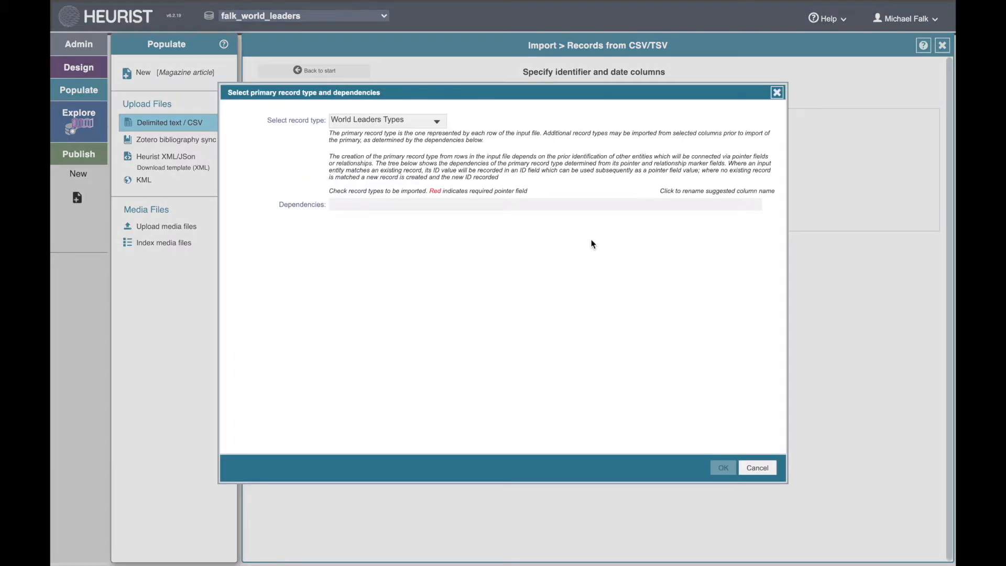
- Set Political Party as the primary record type and include the International Affiliation and Location (place) dependencies
click(437, 123)
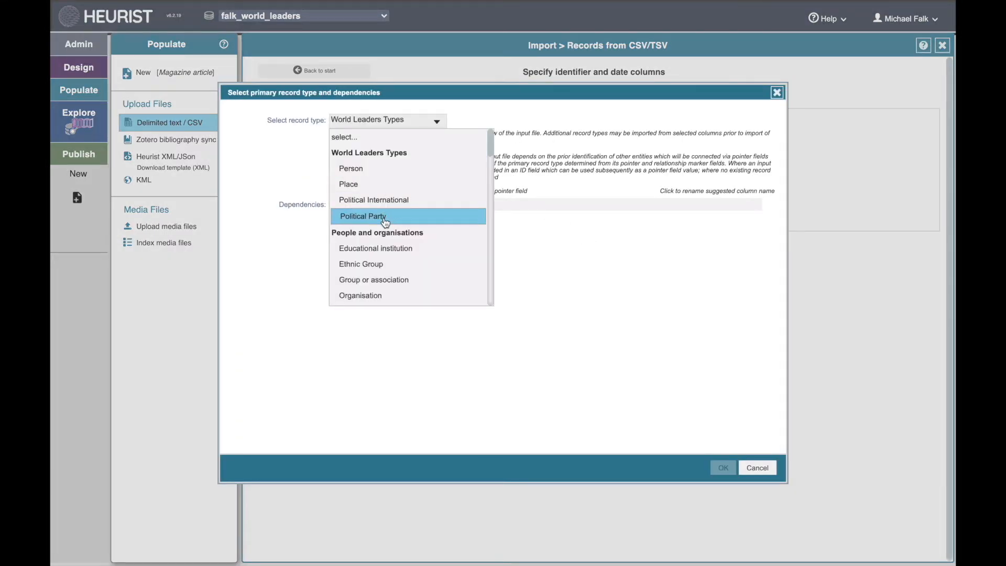
click(385, 221)
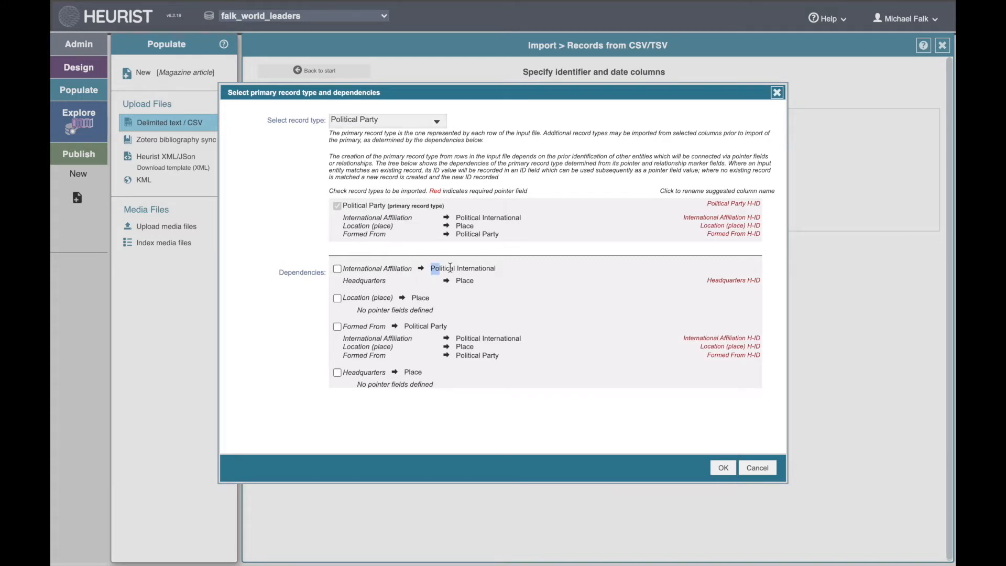
drag(431, 269, 499, 272)
click(337, 269)
drag(343, 297, 433, 300)
click(338, 299)
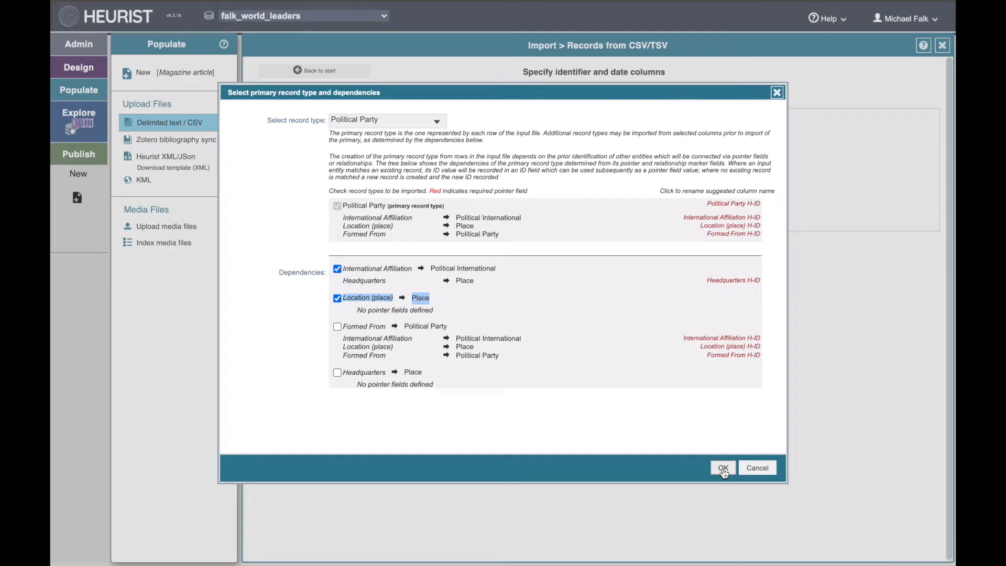
click(723, 468)
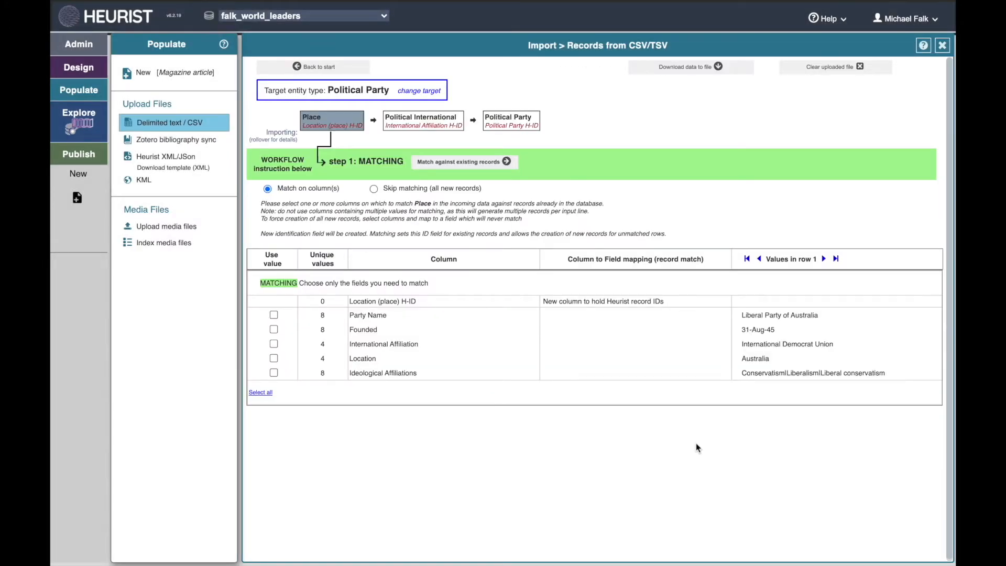
- For matching Place records, use the Location column and map it to the Primary place name field
mouse_move(317, 121)
click(274, 358)
click(574, 362)
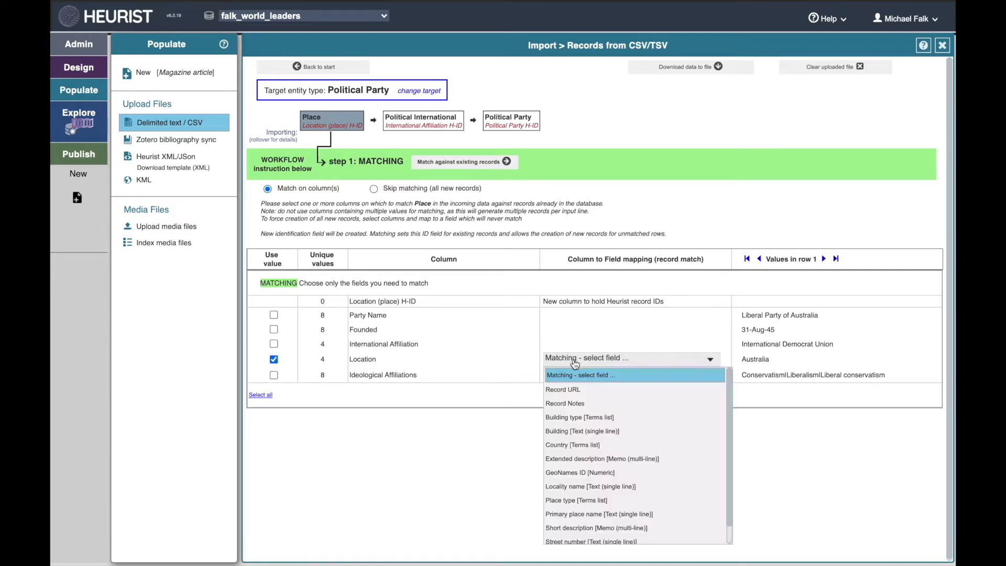
scroll(605, 468, down, 1)
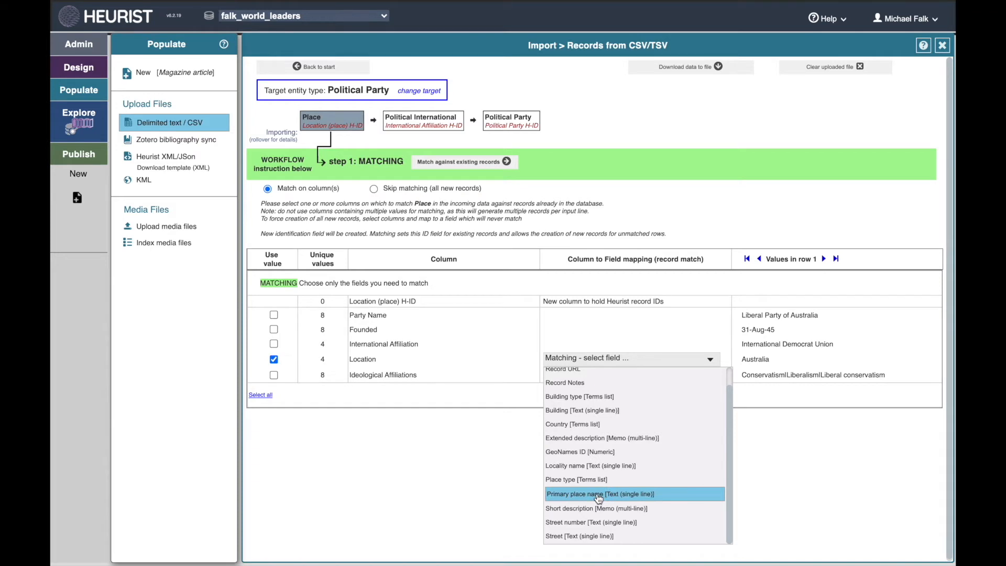
click(598, 495)
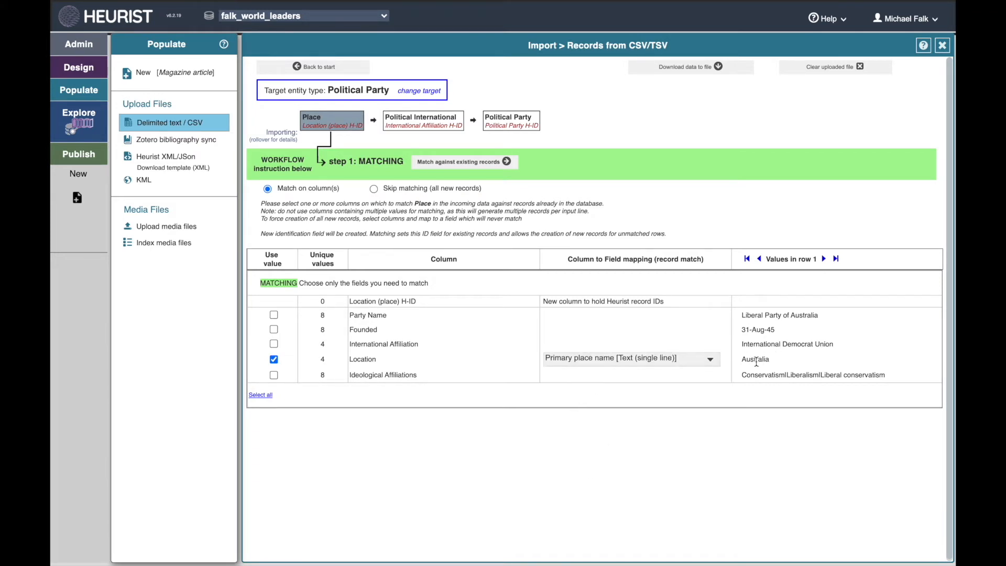
- Step through the first five rows of imported data and examine their Location values
click(823, 260)
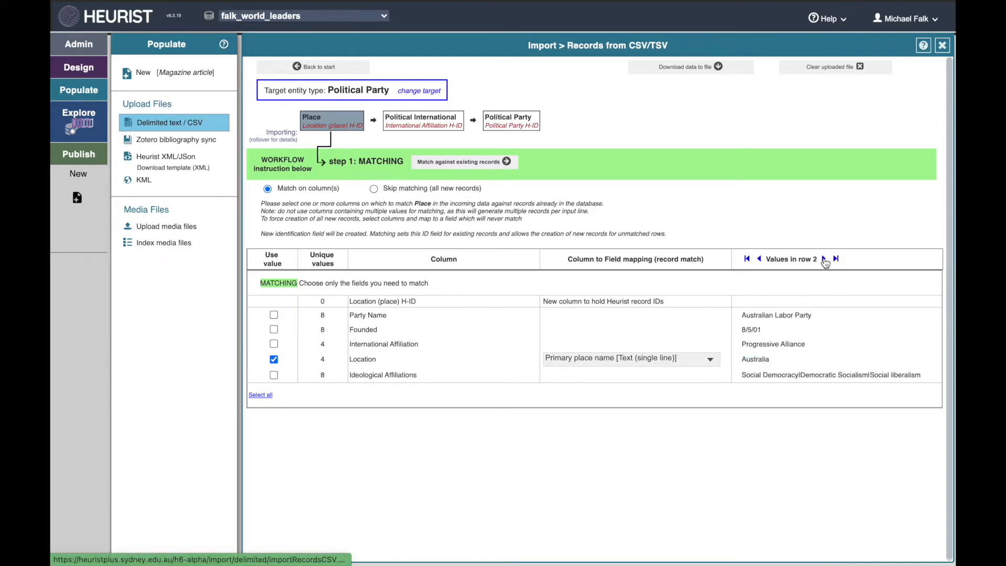
double_click(755, 361)
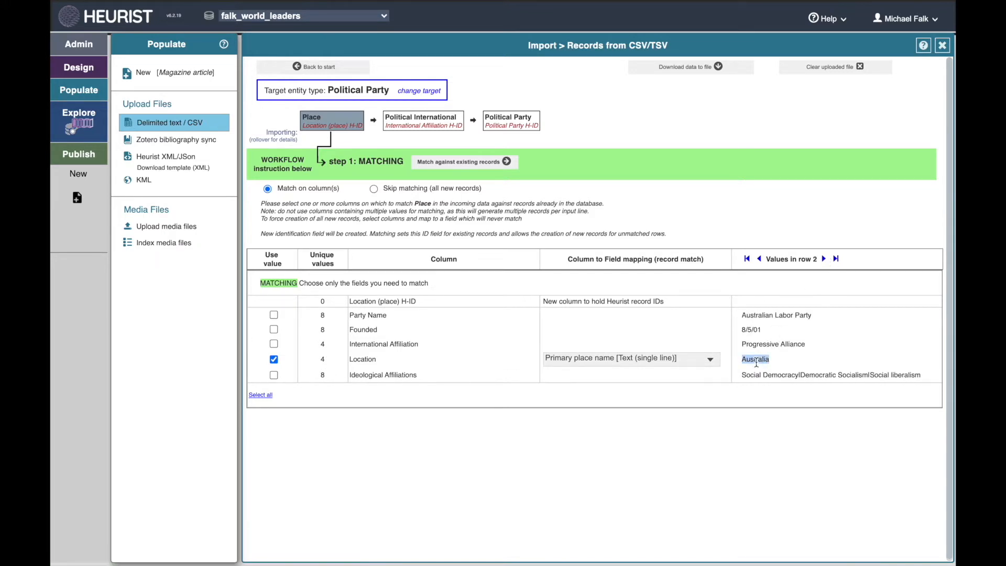
click(823, 258)
click(823, 258)
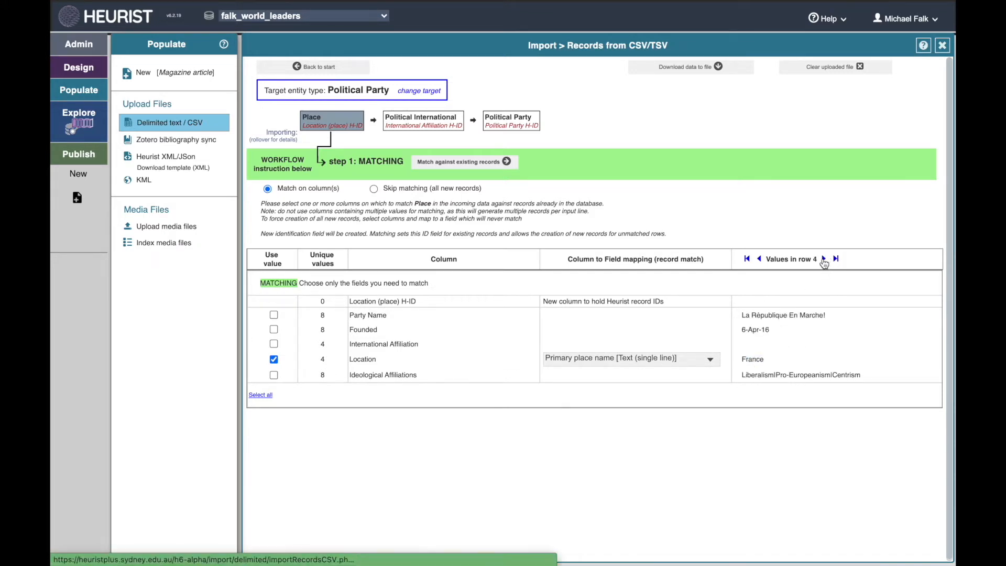
double_click(753, 359)
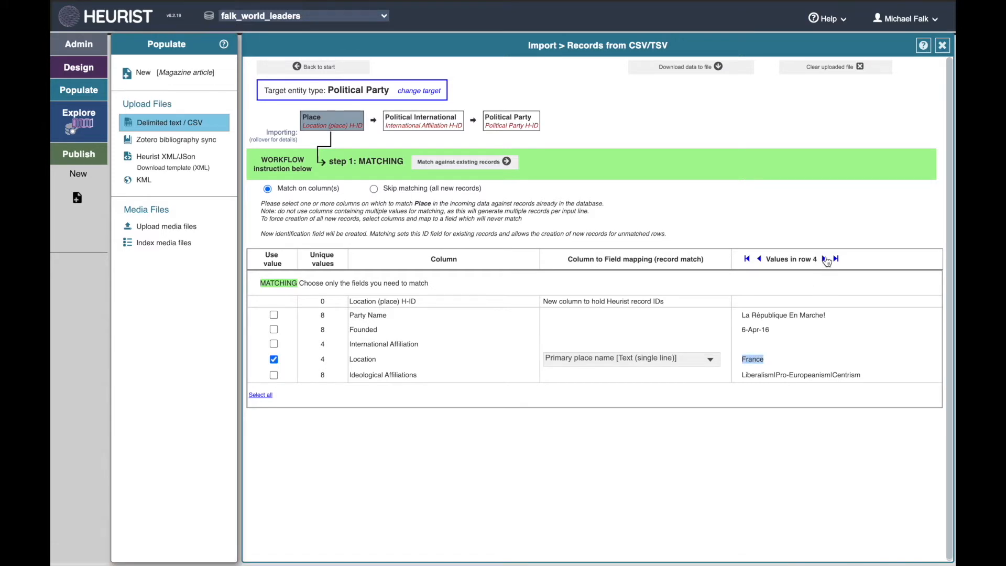
click(824, 259)
double_click(758, 360)
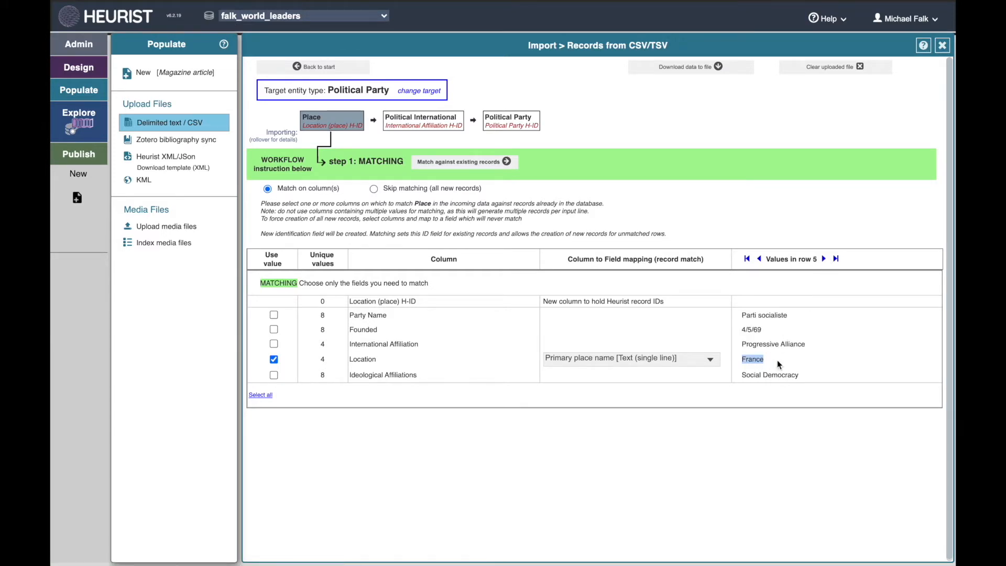
click(779, 365)
- Match the locations against the existing Place records and show the list of existing records that matched
click(483, 167)
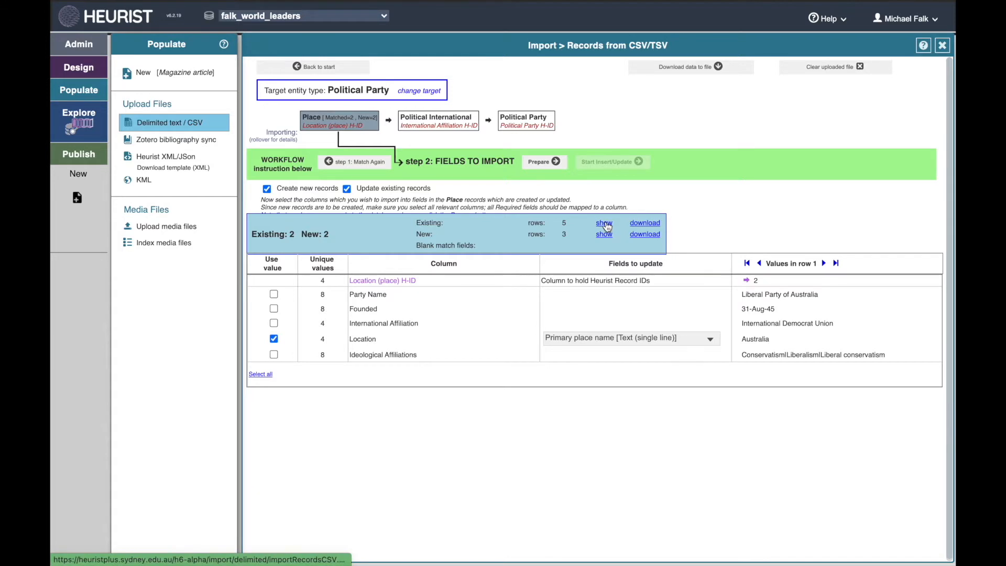
click(604, 224)
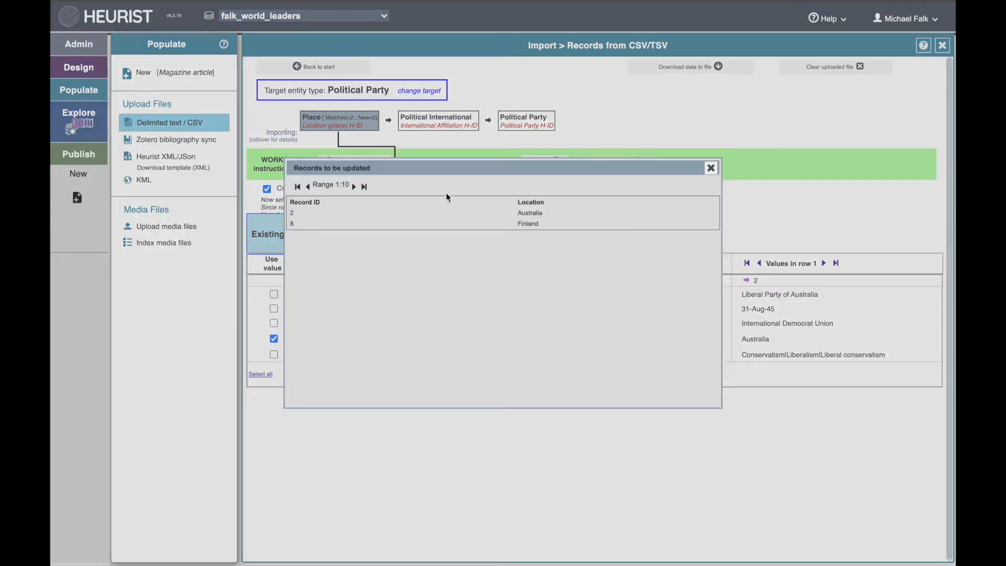
- Review the list of new Place records that will be inserted, and close it
click(710, 168)
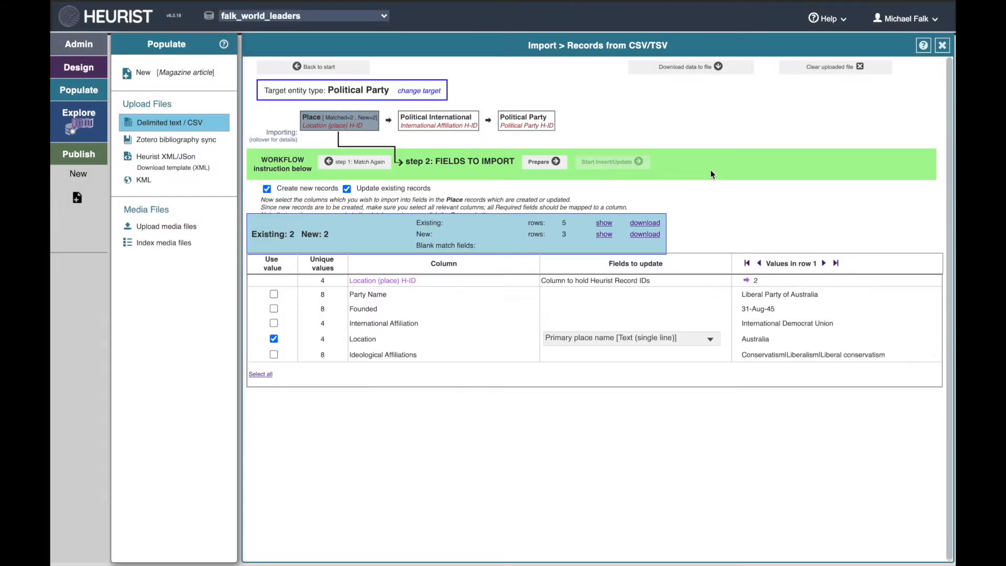
click(606, 240)
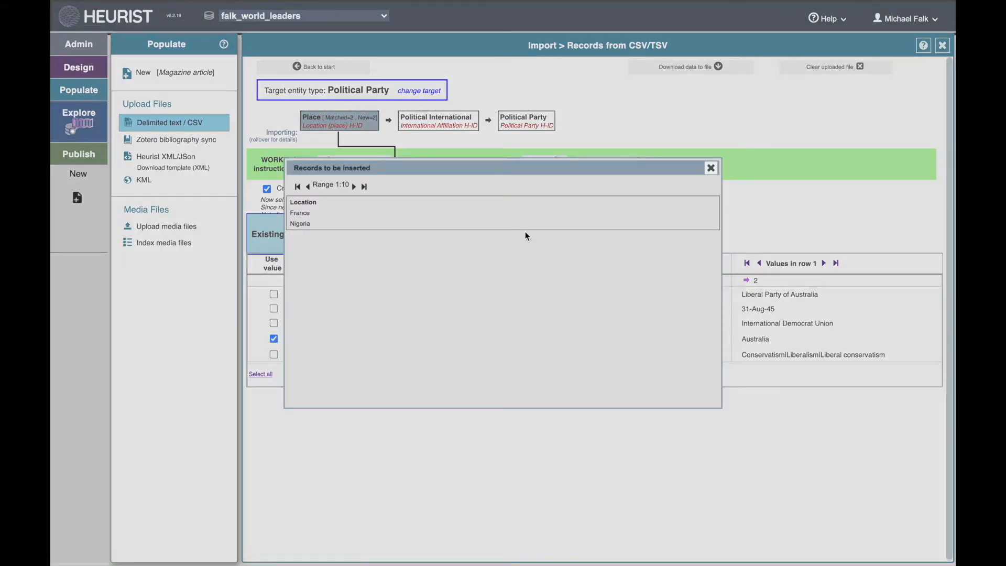
click(711, 168)
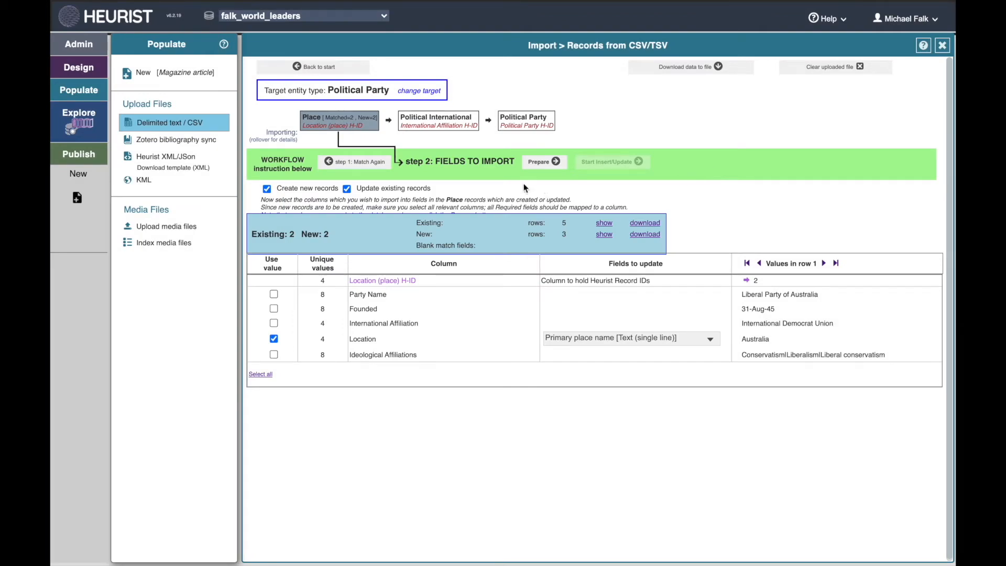
- Prepare the Place records with only the Location column mapped to Primary place name, accept the warnings, and run the insert/update
drag(437, 160, 517, 164)
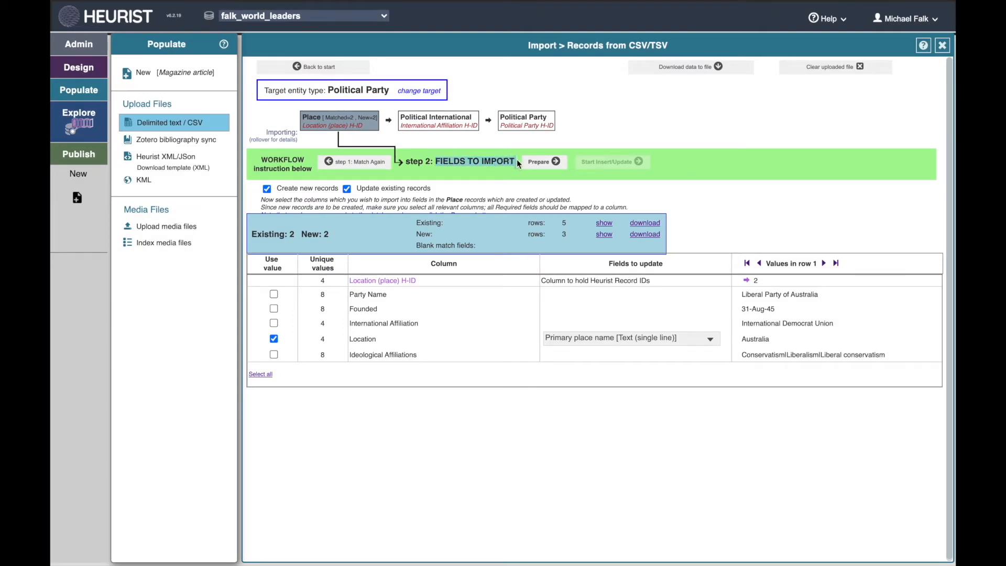
click(504, 162)
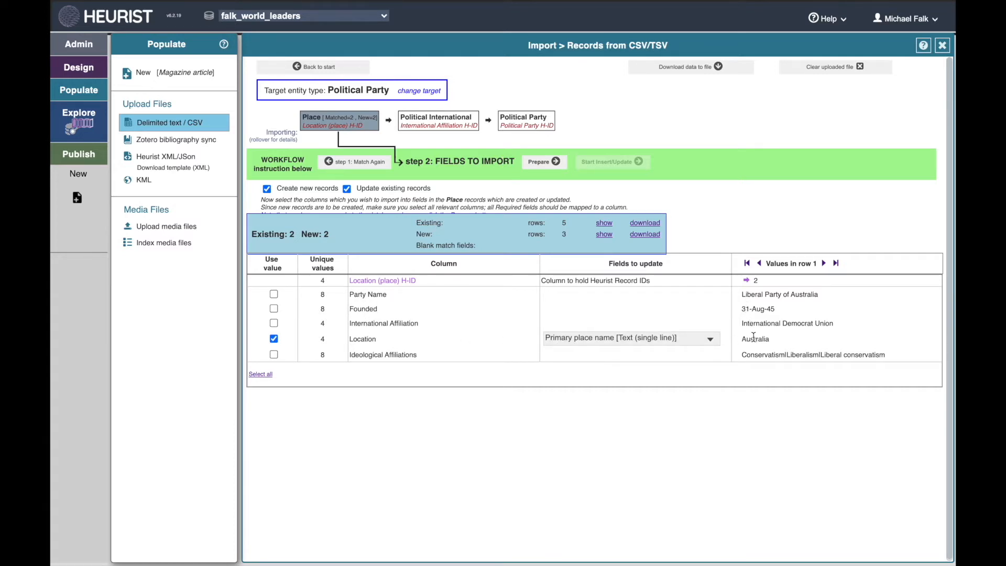
click(541, 162)
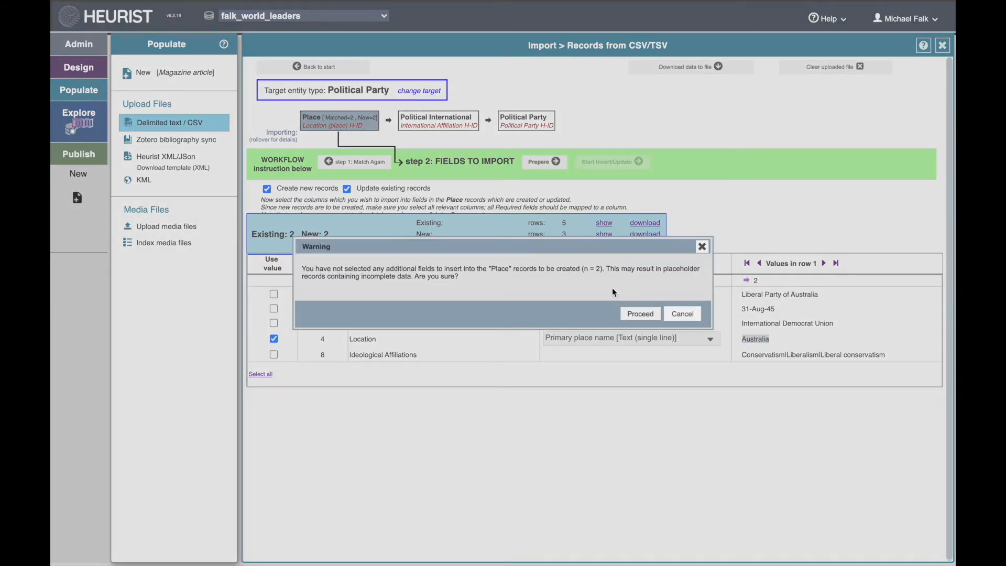
click(636, 315)
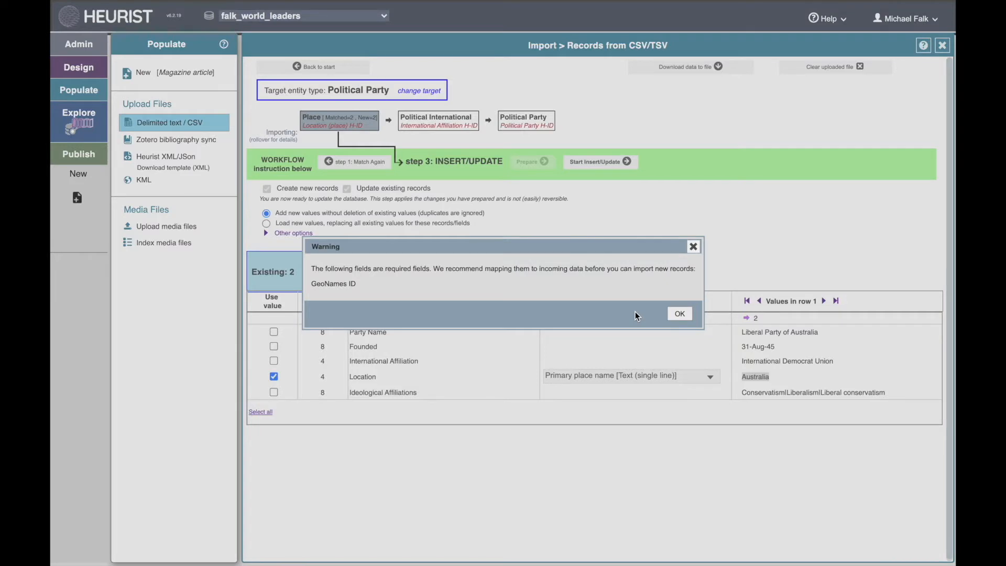
click(679, 315)
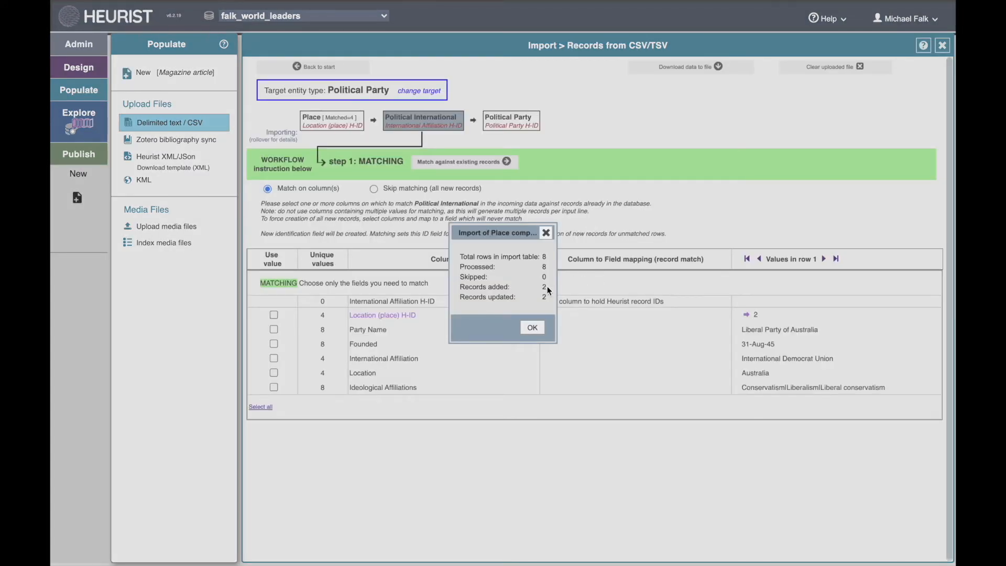
click(532, 328)
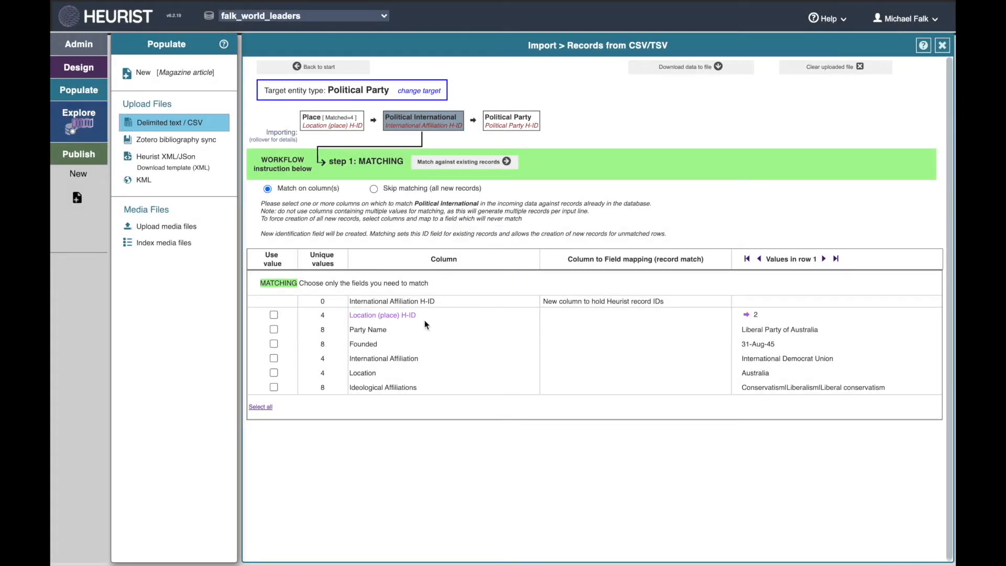
- Compare the Location (place) H-ID values with the Location names in rows 1, 4 and 6 of the imported data
drag(365, 315, 762, 314)
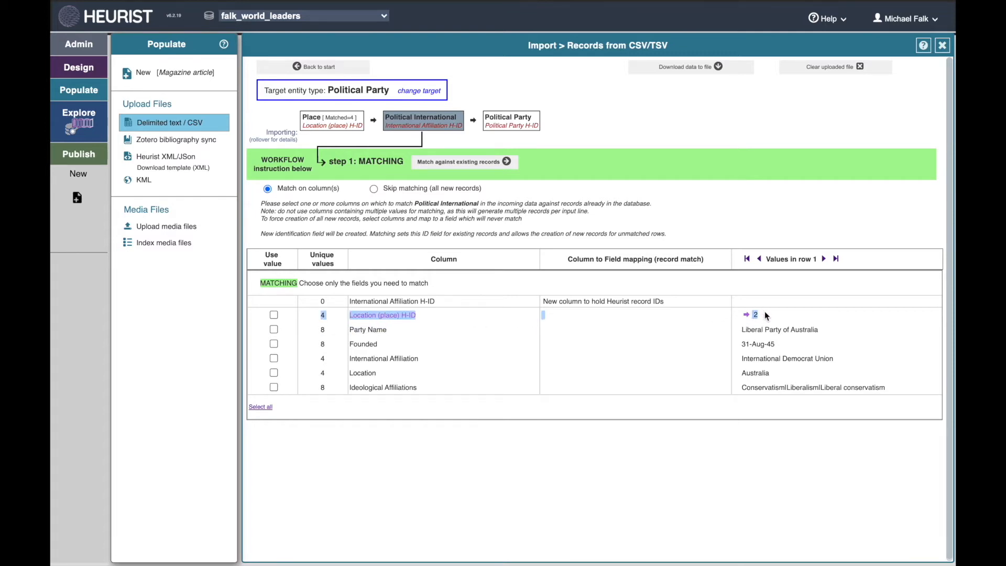
double_click(754, 372)
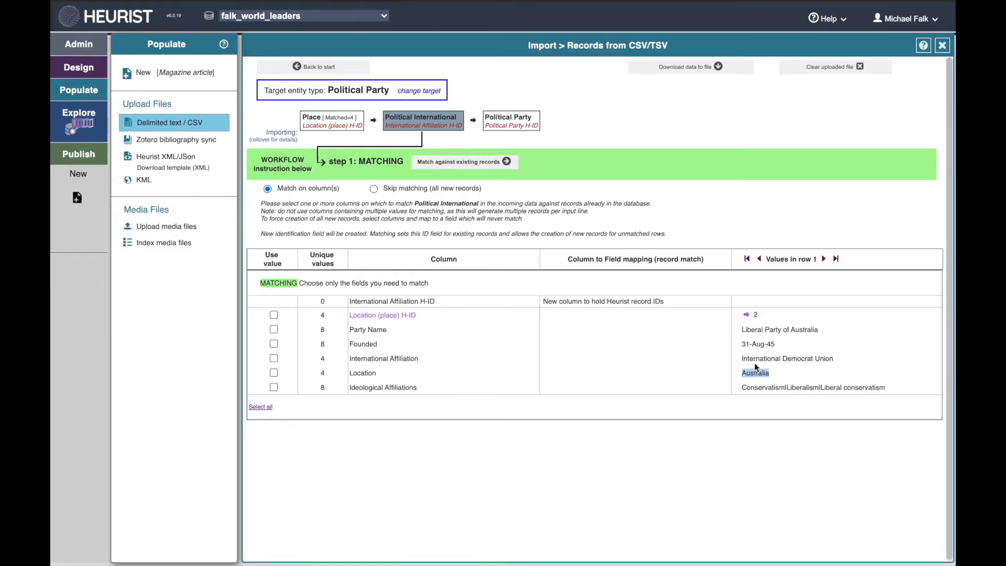
double_click(755, 314)
click(823, 259)
click(823, 259)
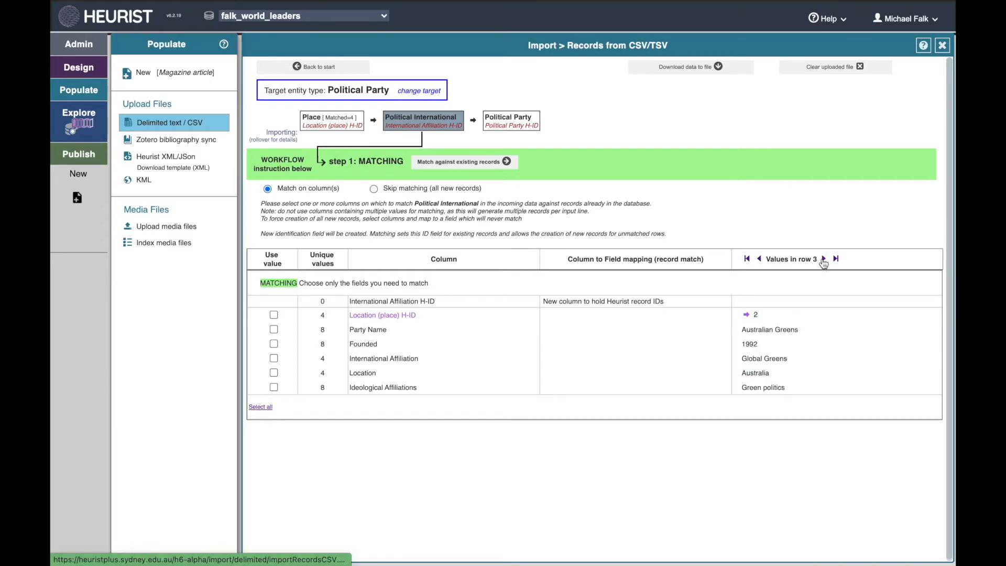
click(823, 260)
double_click(752, 372)
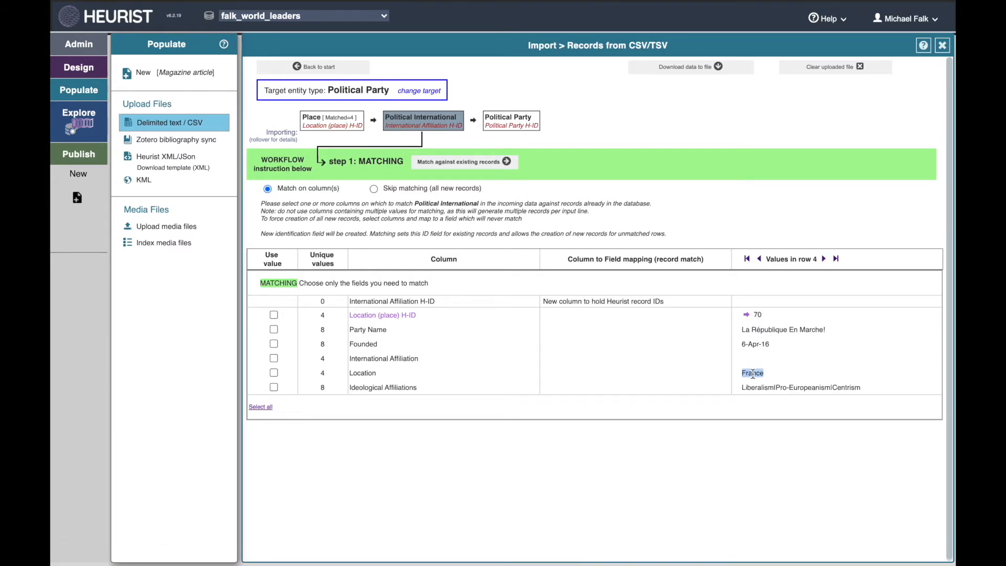
double_click(758, 314)
click(823, 259)
click(823, 259)
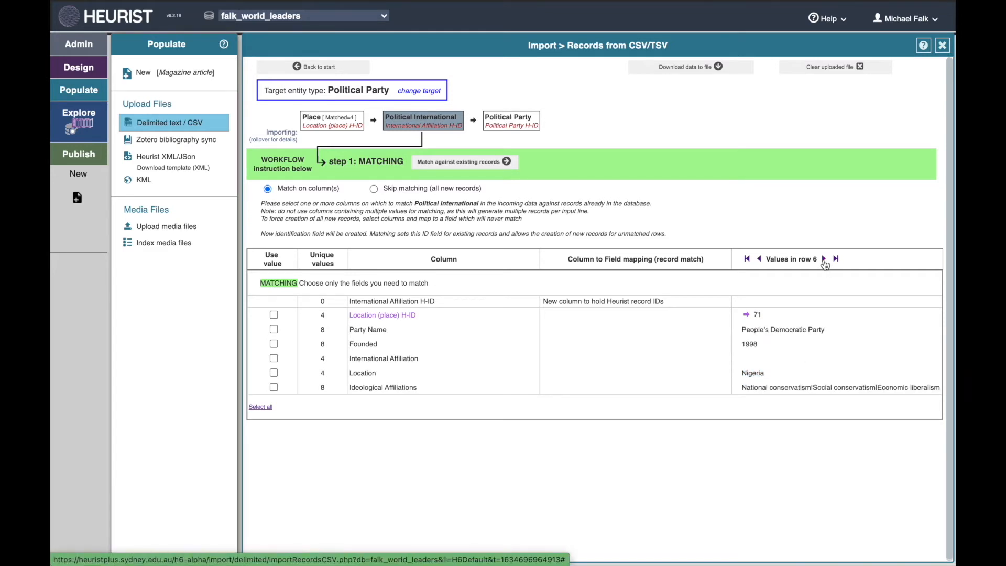
double_click(759, 372)
double_click(758, 315)
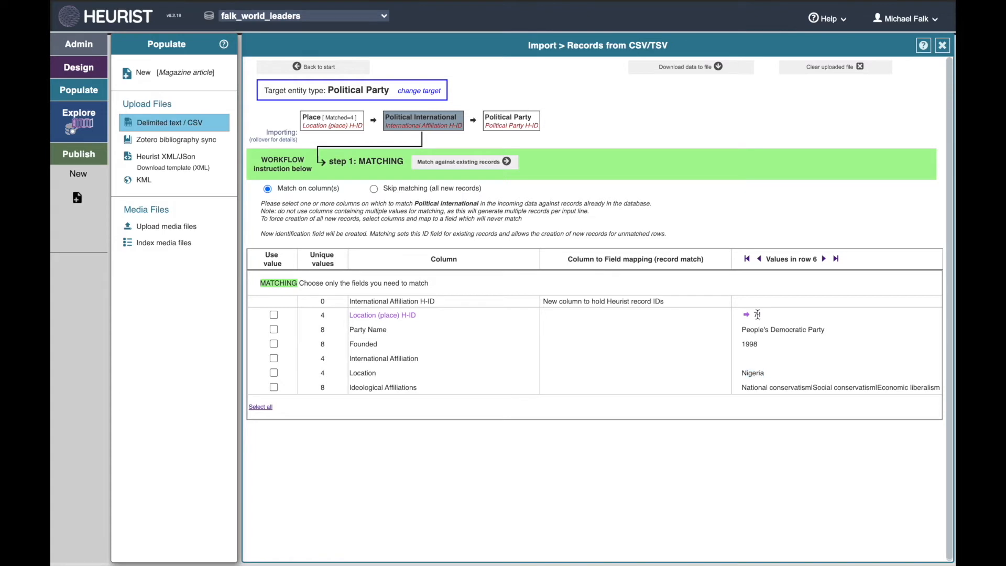
click(779, 331)
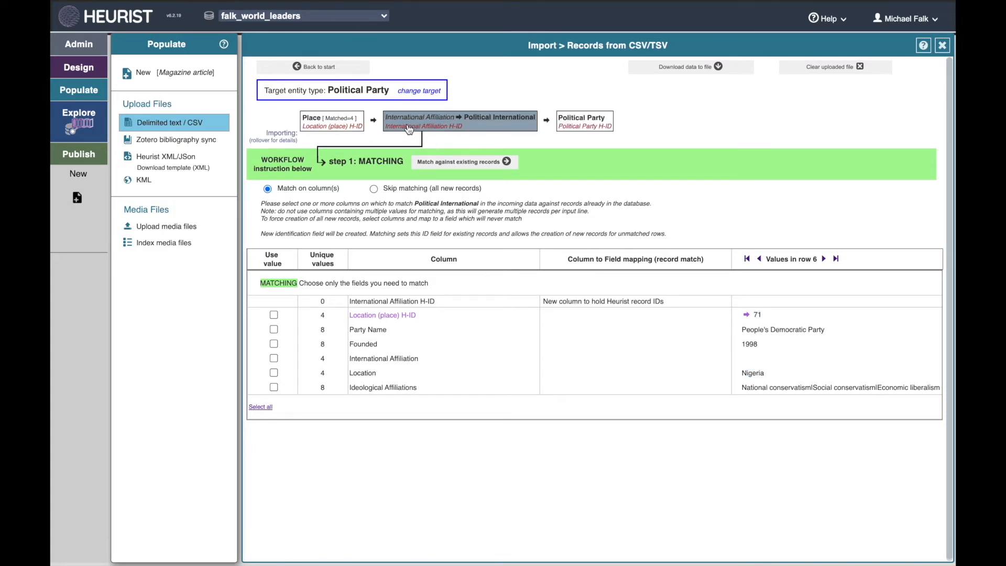
- Map the International Affiliation column to the Name / Title field and match it against the existing Political International records
click(273, 358)
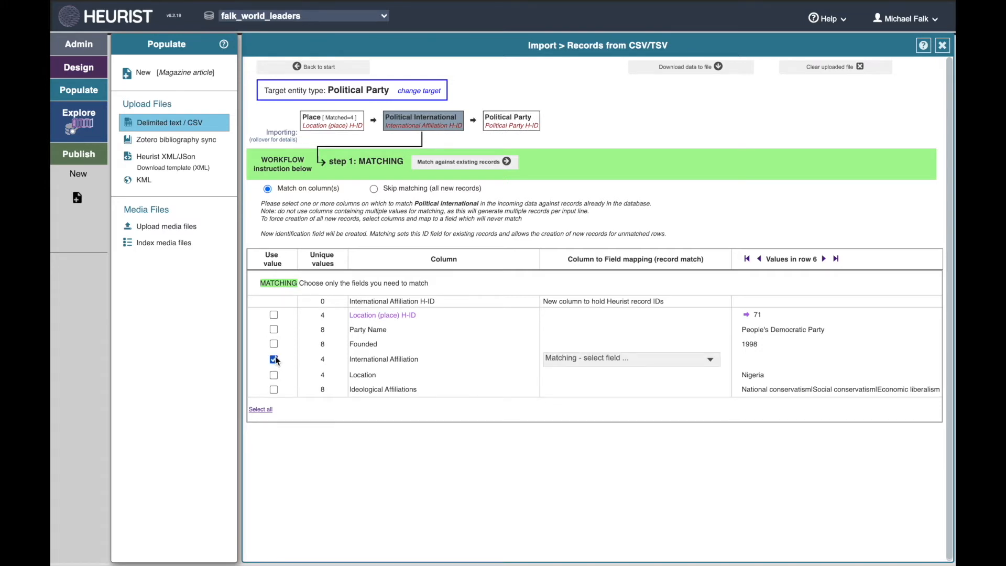
click(759, 260)
drag(740, 359, 809, 365)
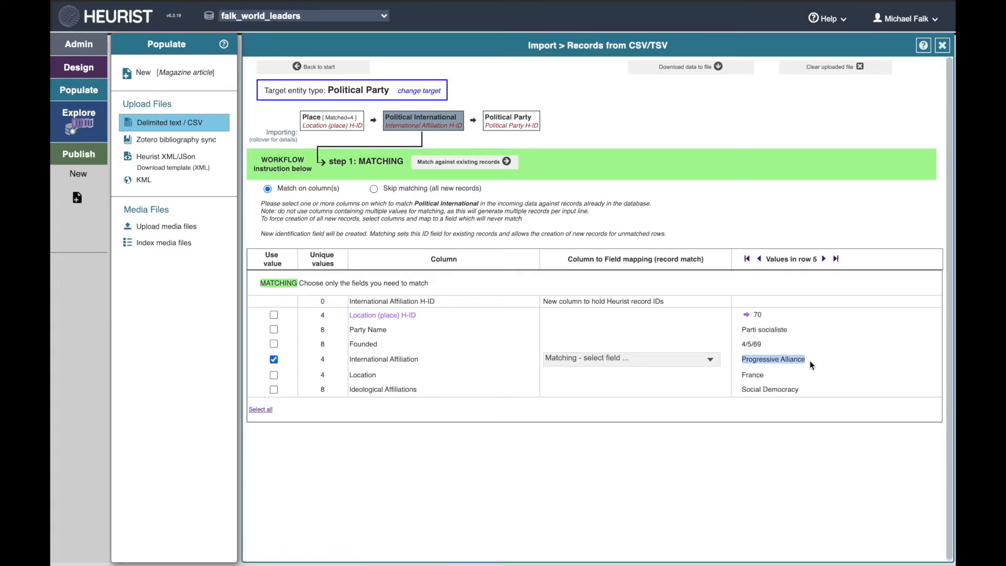
click(710, 360)
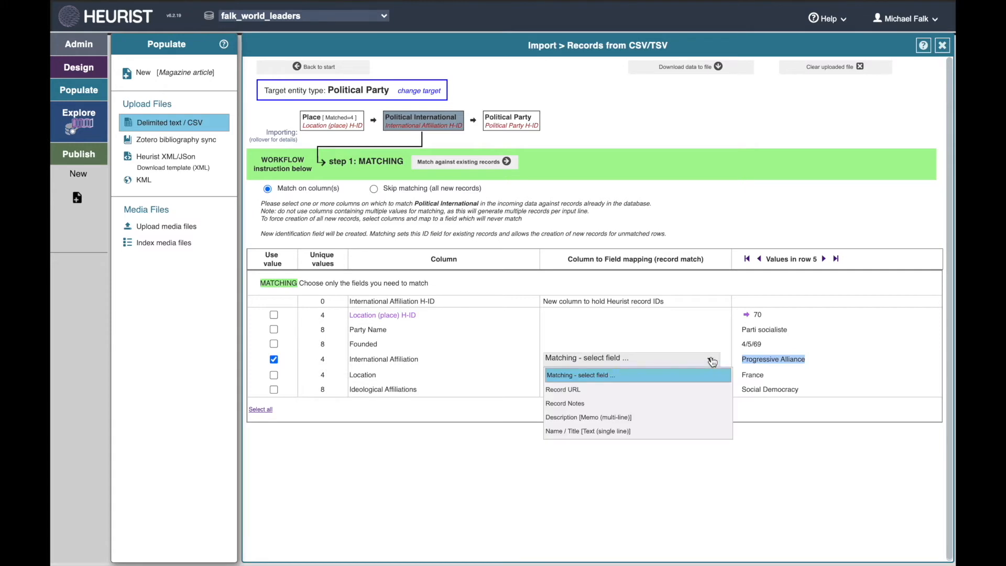
click(621, 431)
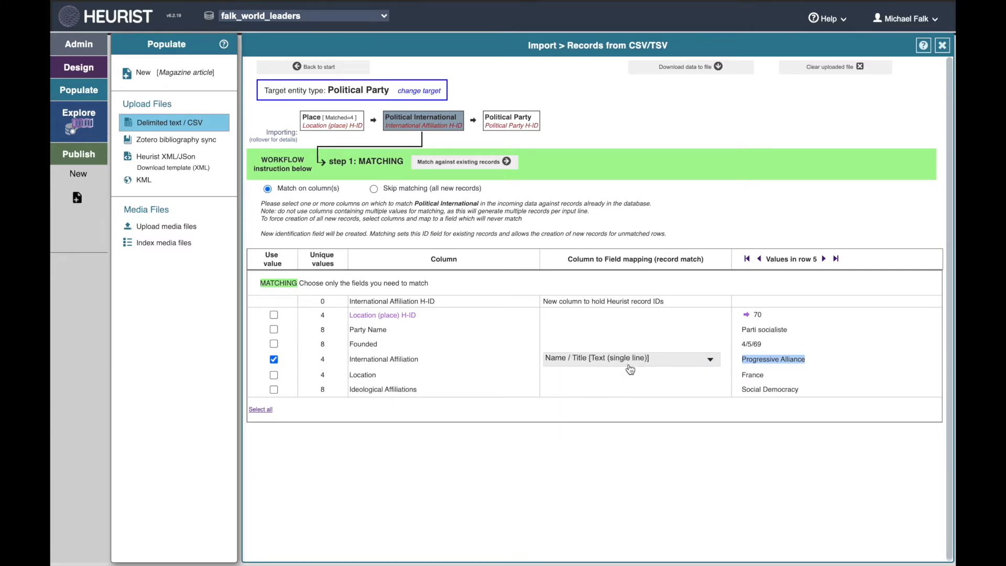
click(477, 164)
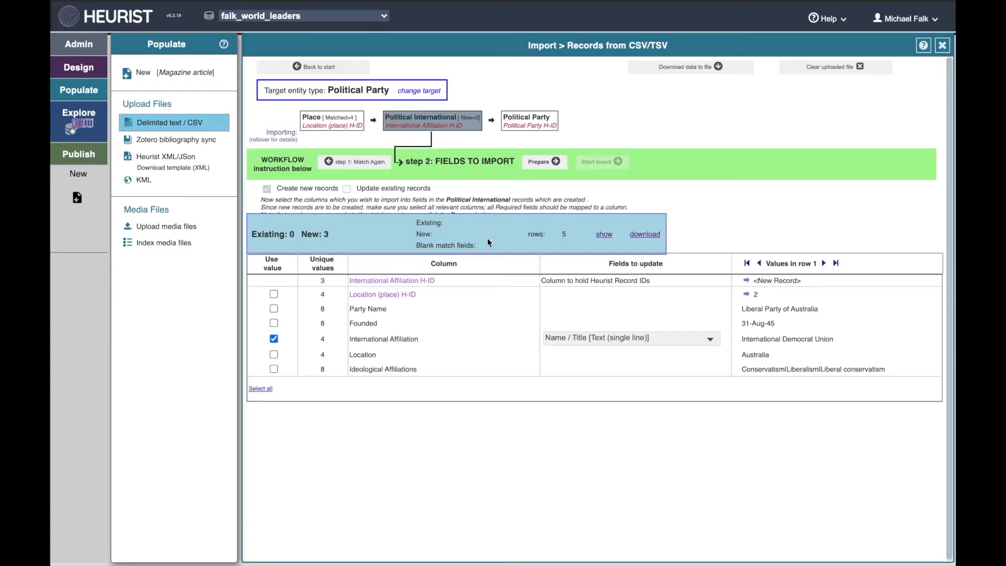
- Prepare the Political International records without additional fields and review the list of records that will be inserted
click(549, 162)
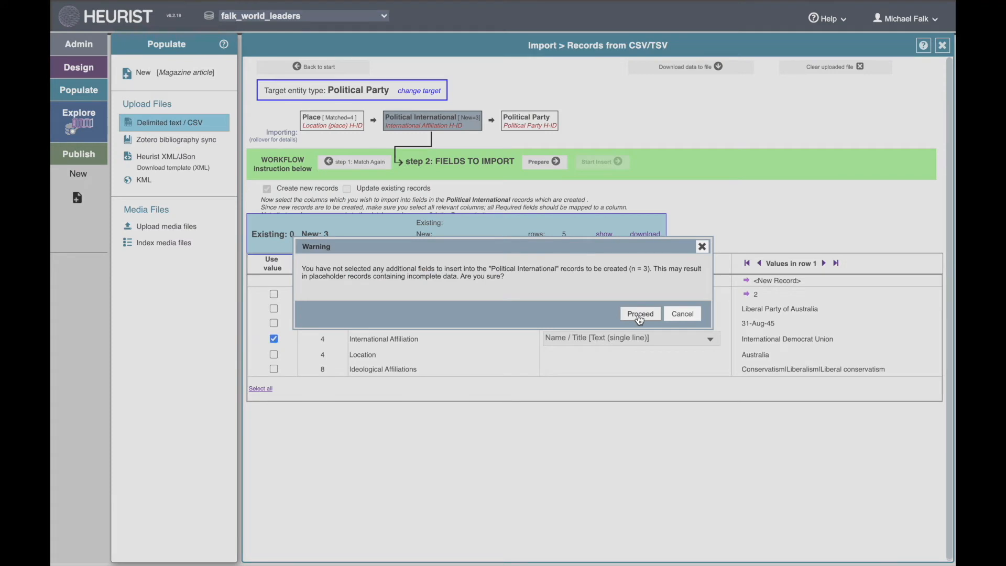
click(639, 314)
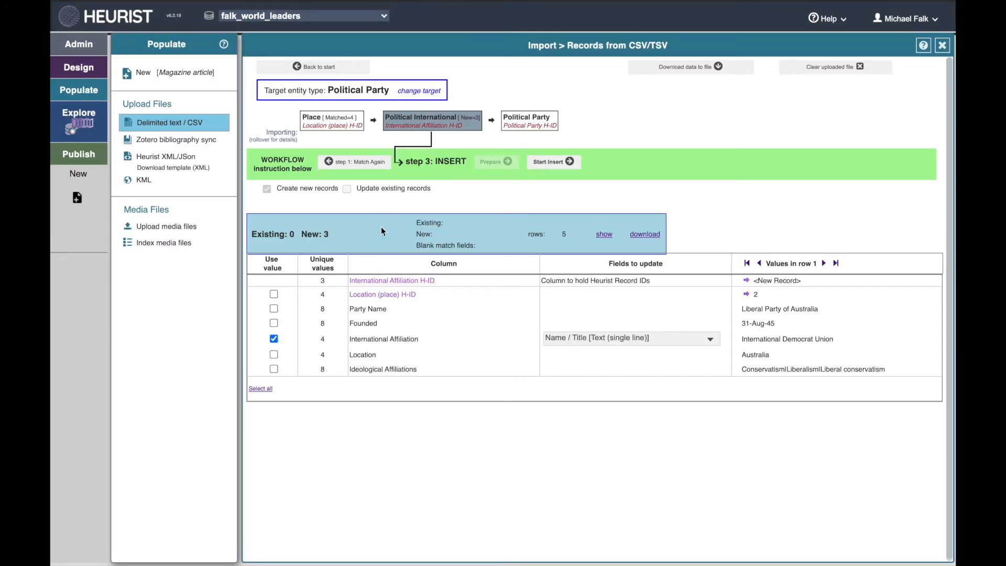
click(597, 234)
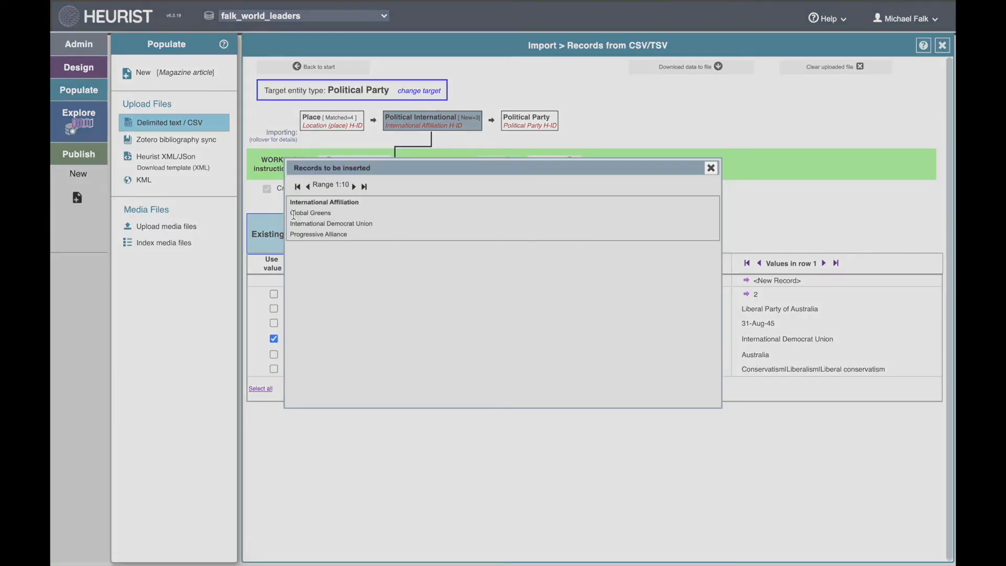
drag(289, 216, 359, 237)
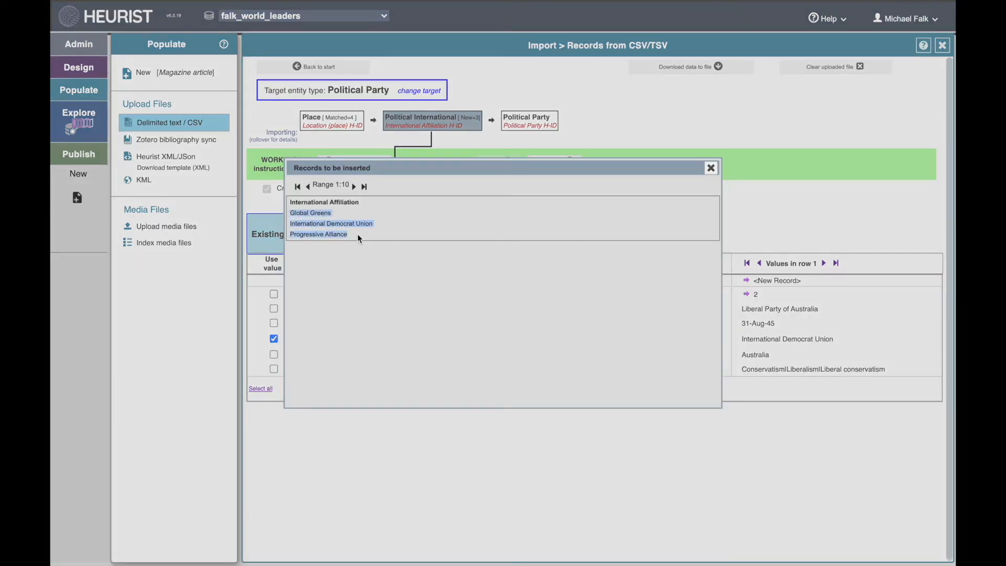
click(357, 233)
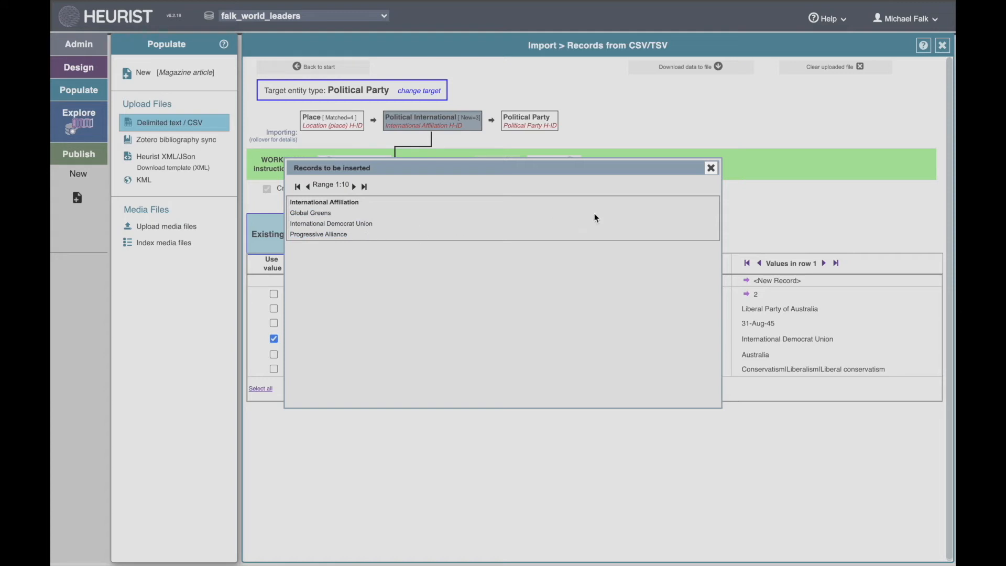
click(710, 168)
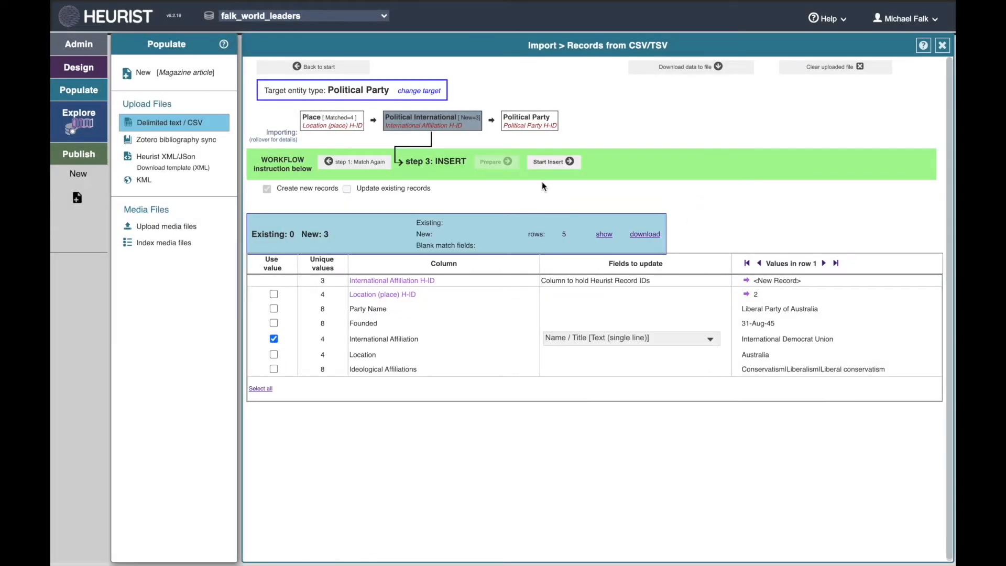
- Insert the new Political International records and close the import summary after checking the added records
click(546, 162)
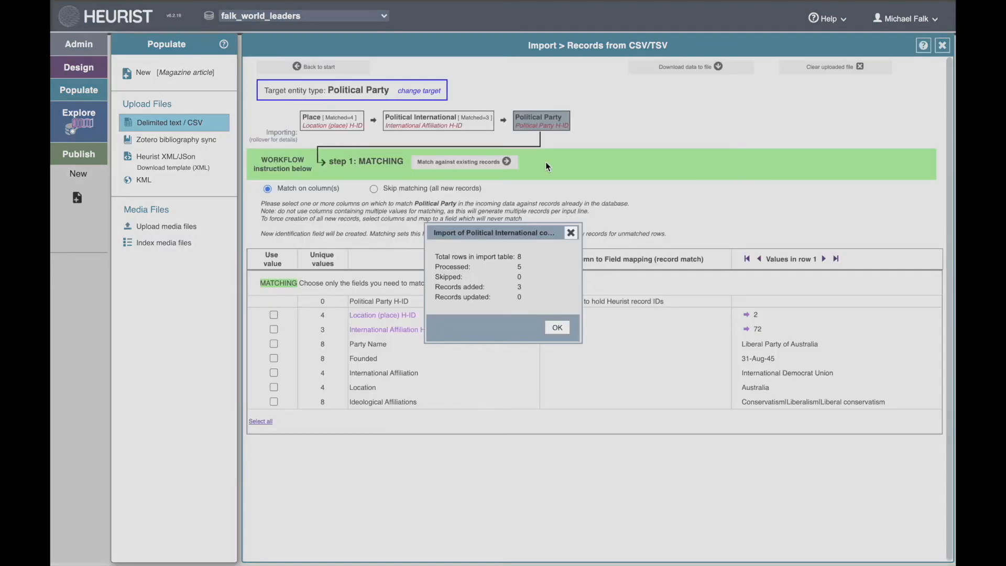
drag(434, 287, 526, 286)
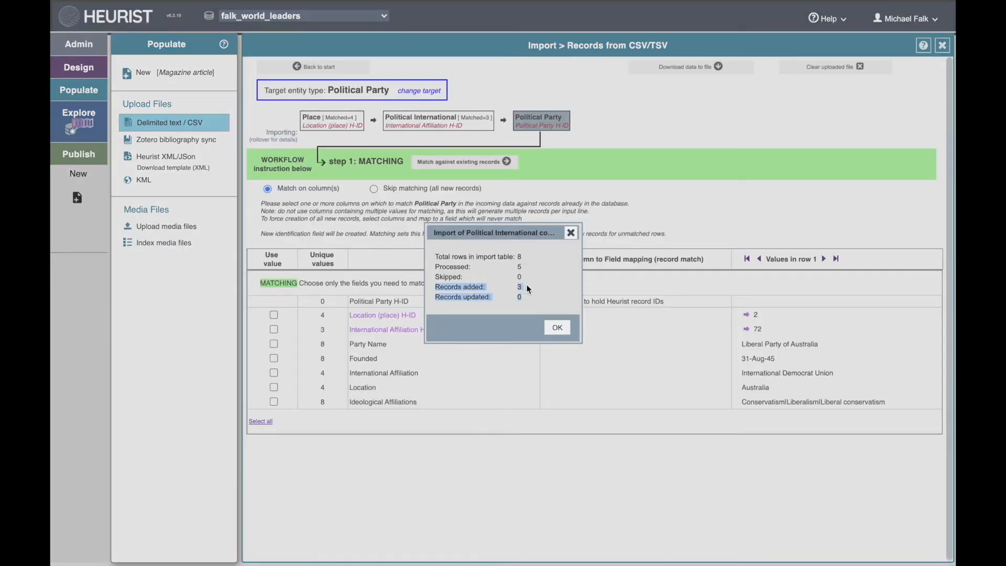
click(527, 284)
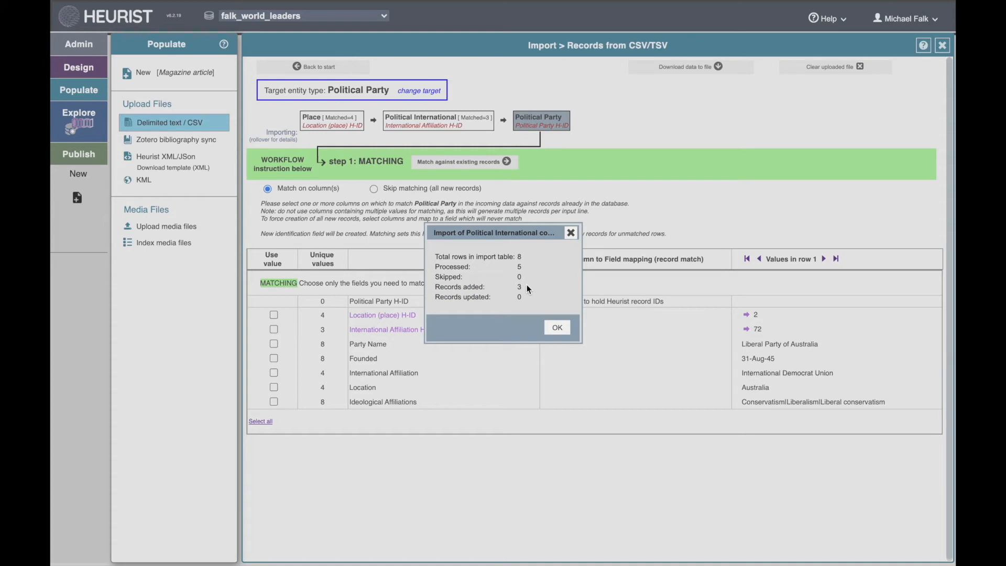
click(557, 328)
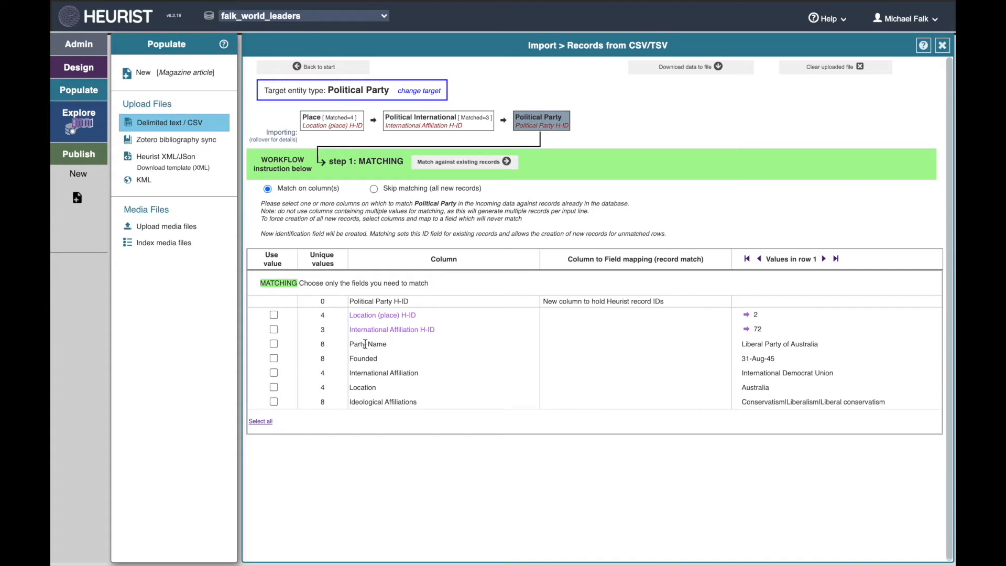
- Map the Party Name column to the Name / Title field and match it against the existing Political Party records
double_click(375, 162)
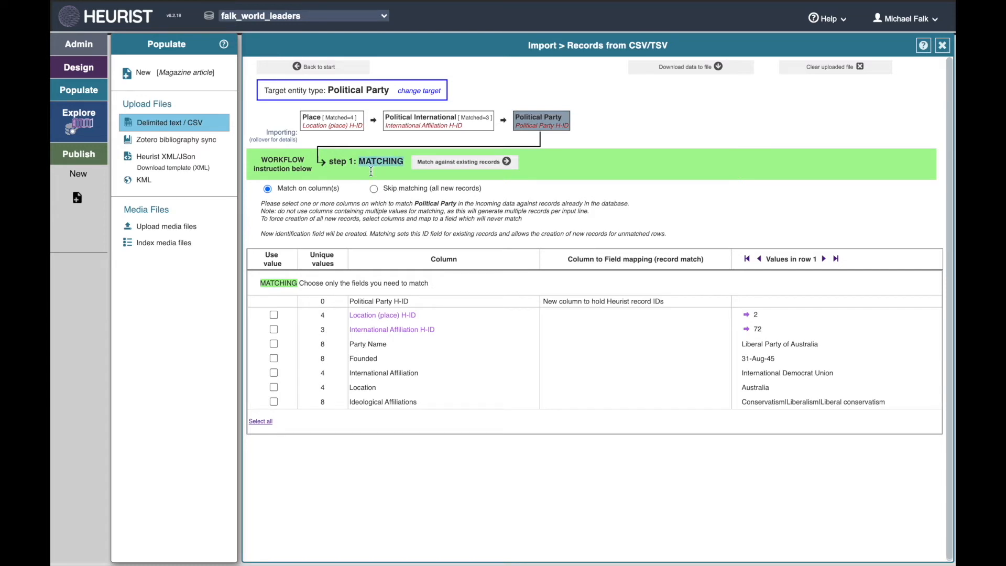
click(273, 343)
click(613, 345)
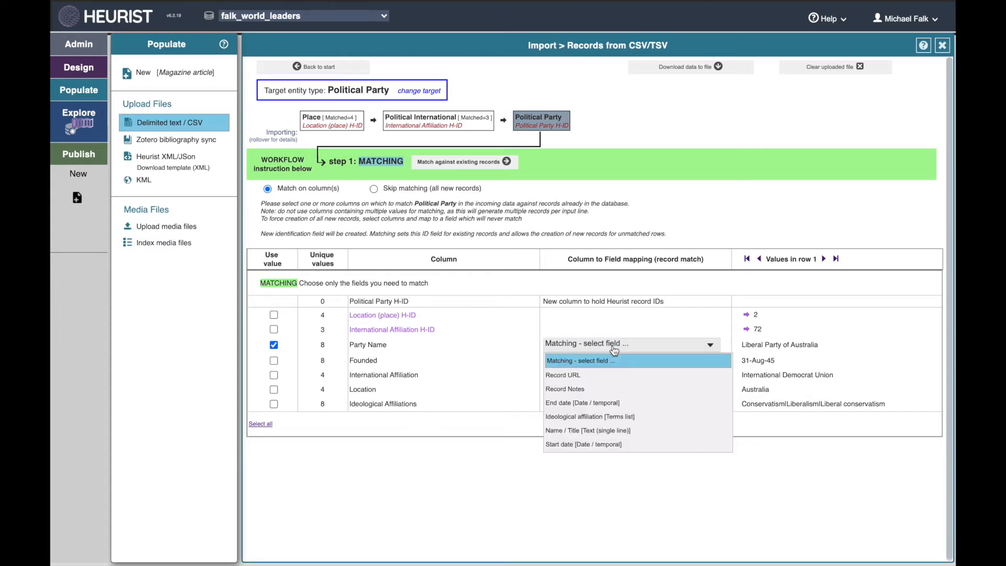
click(618, 432)
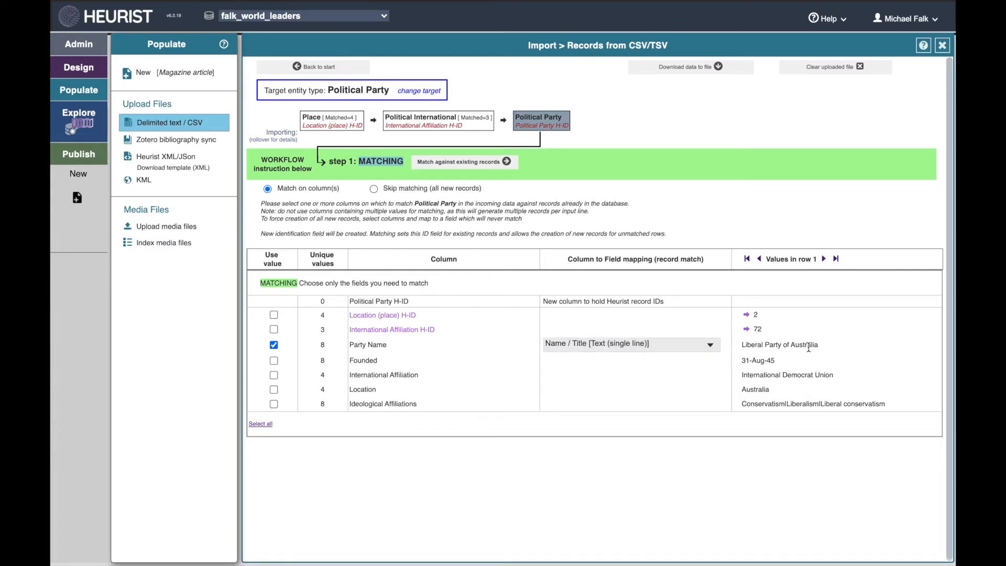
click(495, 163)
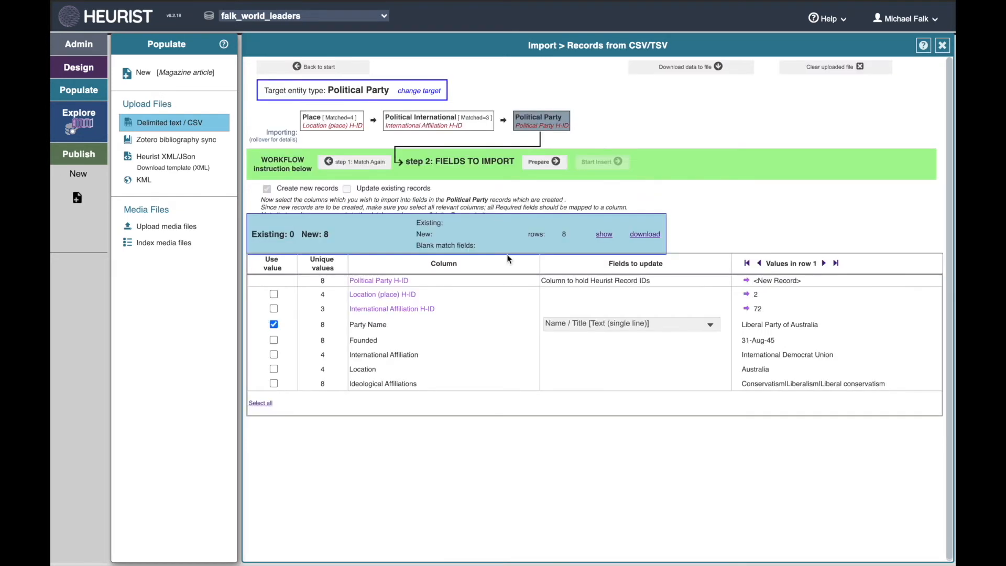
- Map the Location (place) H-ID column to the Location (place) record pointer and International Affiliation H-ID to the International Affiliation record pointer
drag(251, 234, 334, 235)
click(333, 232)
click(274, 294)
click(593, 297)
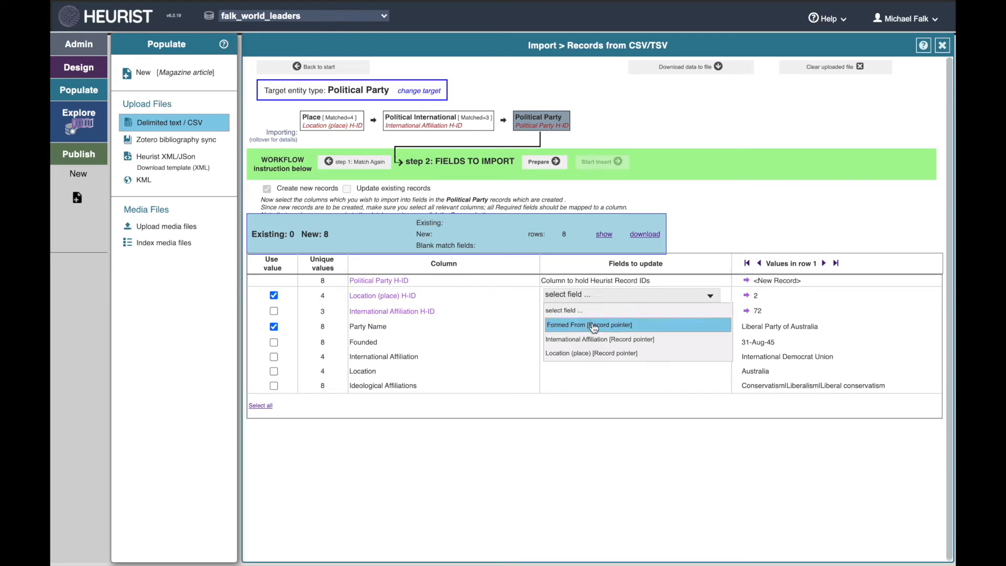
click(593, 353)
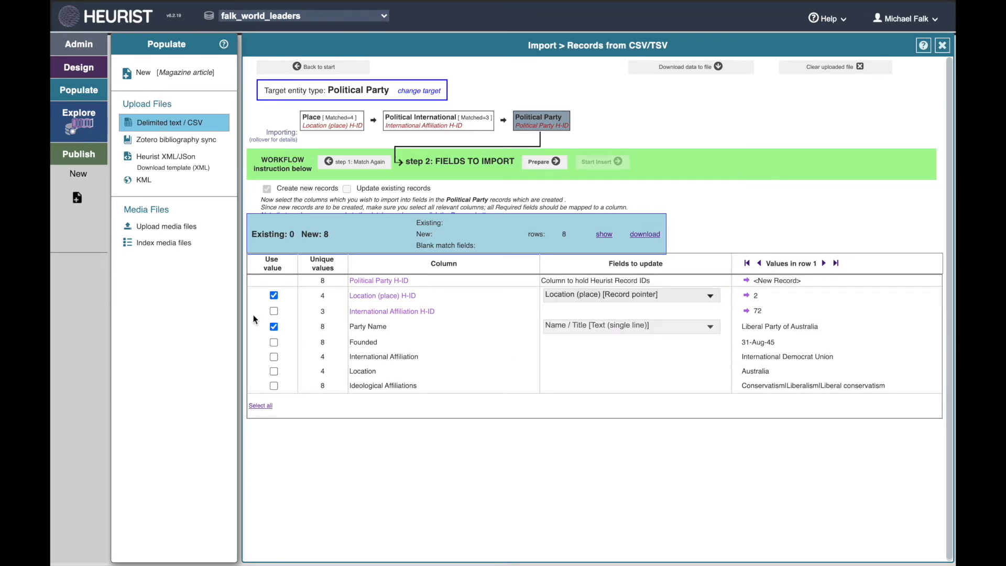
click(273, 312)
click(602, 314)
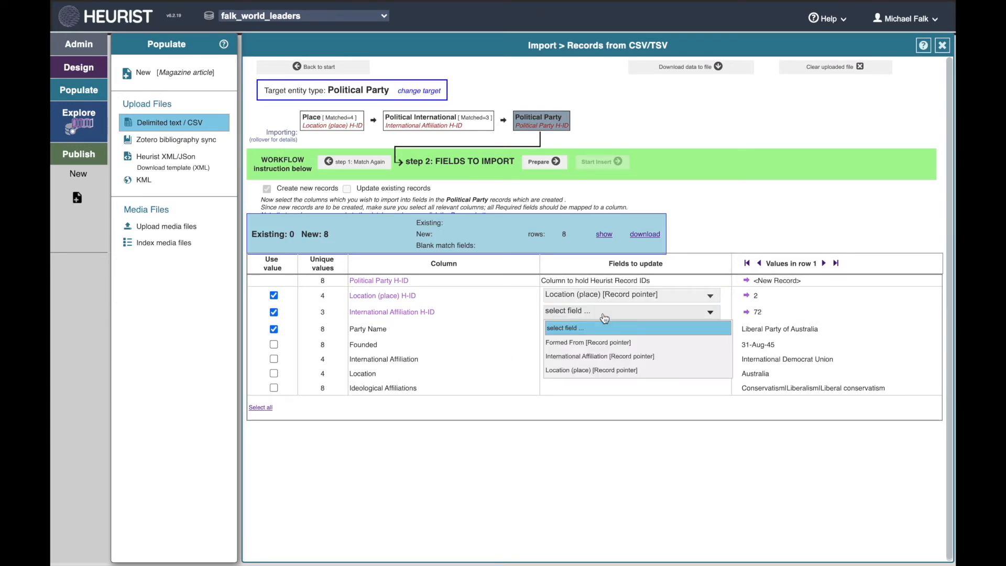
click(612, 357)
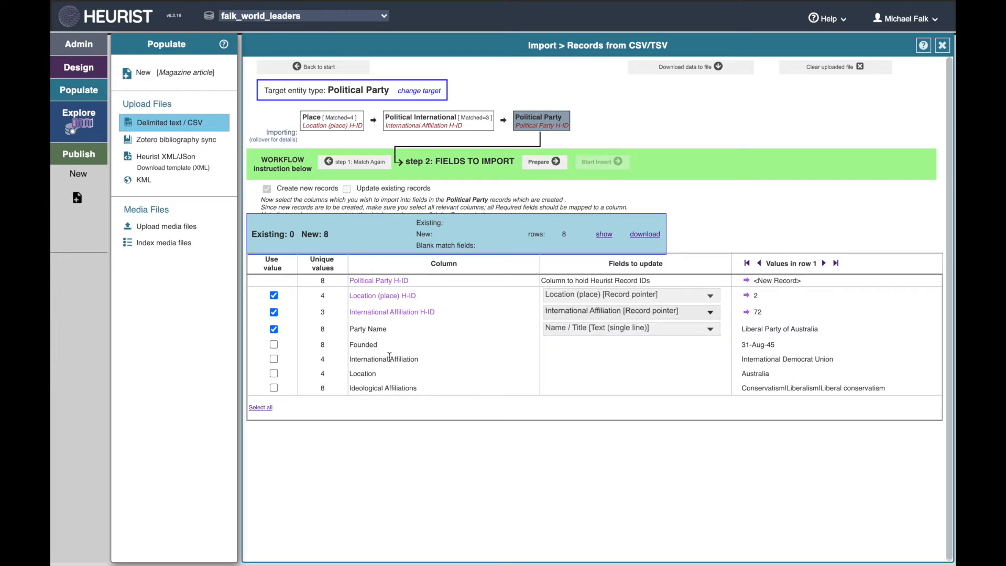
- Map the Founded column to the Start date field and the Ideological Affiliations column to the Ideological affiliation terms list
click(274, 344)
click(612, 348)
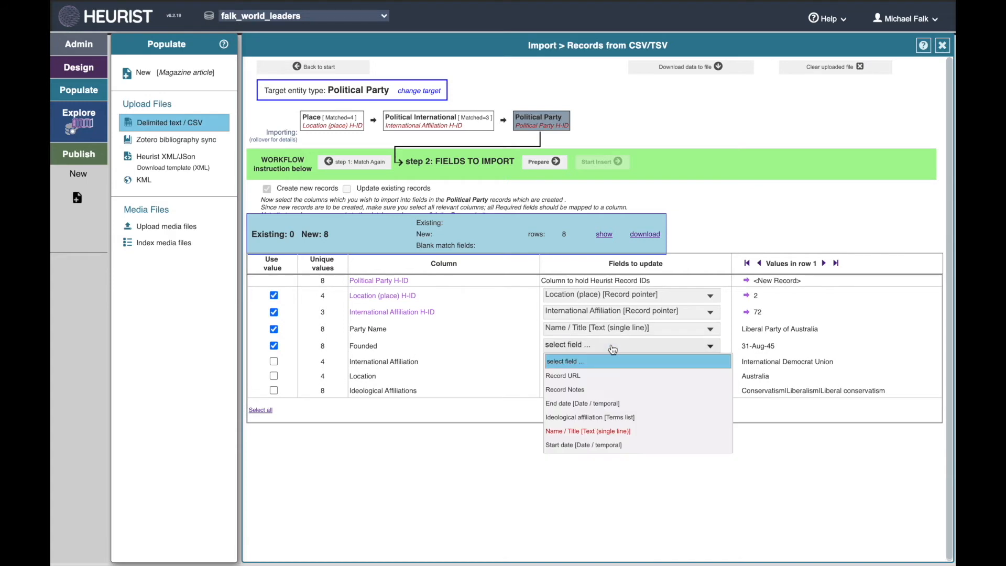
click(601, 444)
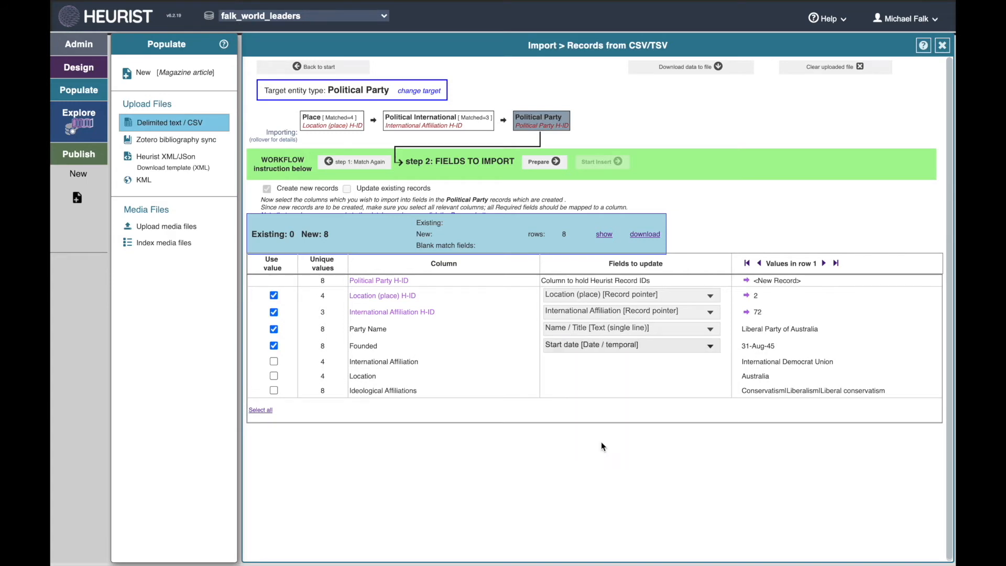
click(274, 390)
click(584, 390)
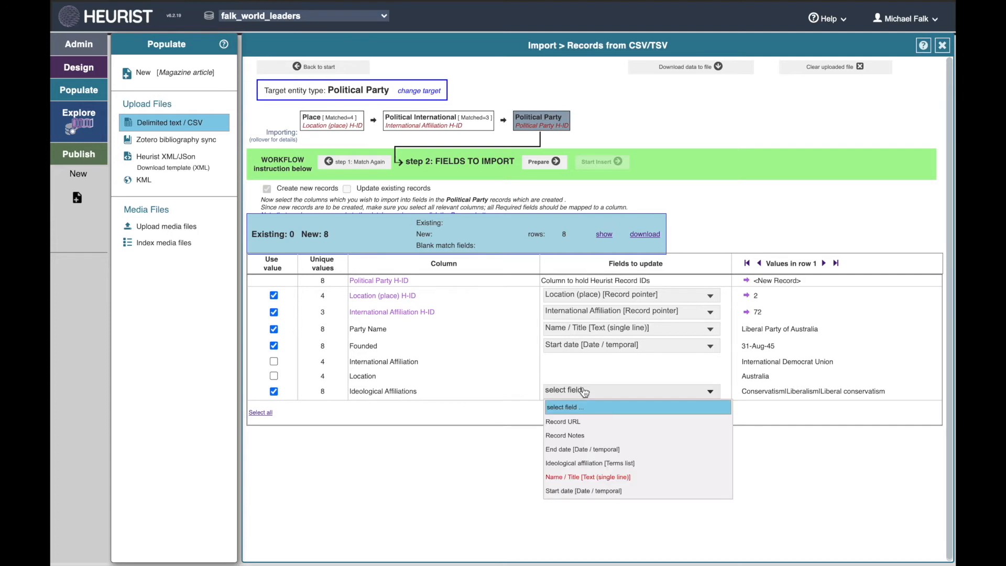
click(595, 463)
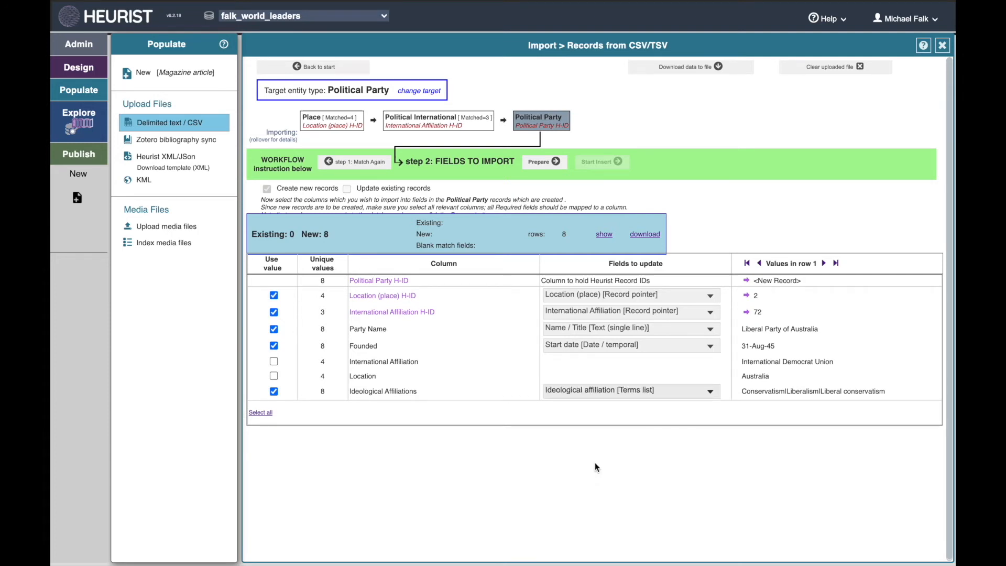
- Prepare the Political Party records with the mapped fields, then read and dismiss the input notice
click(545, 162)
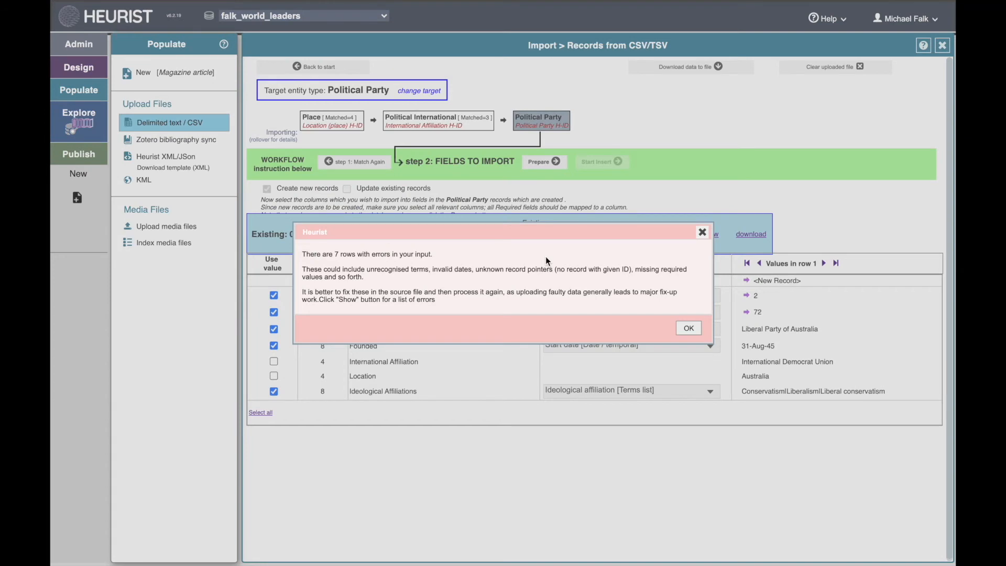
drag(301, 255, 426, 256)
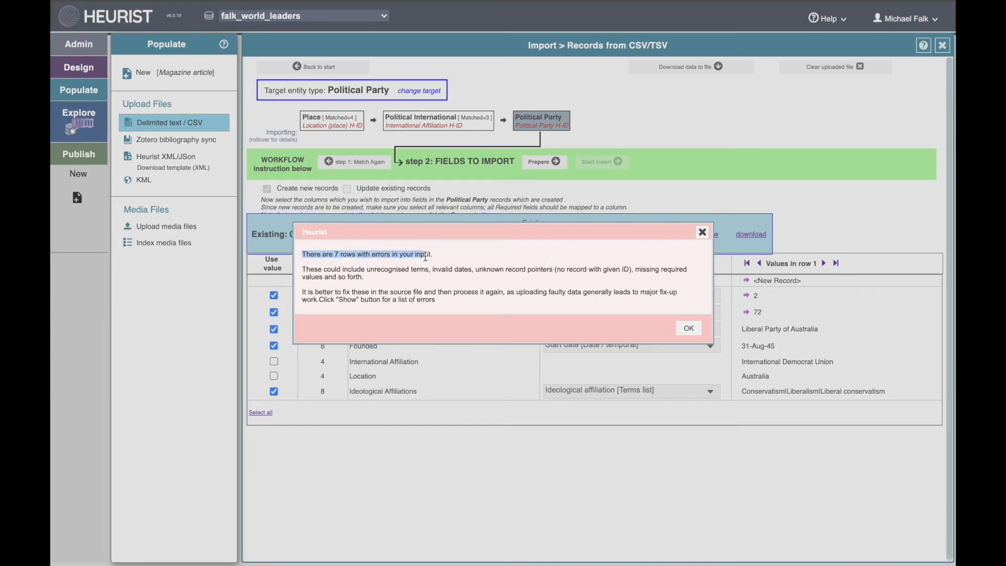
drag(367, 269, 439, 272)
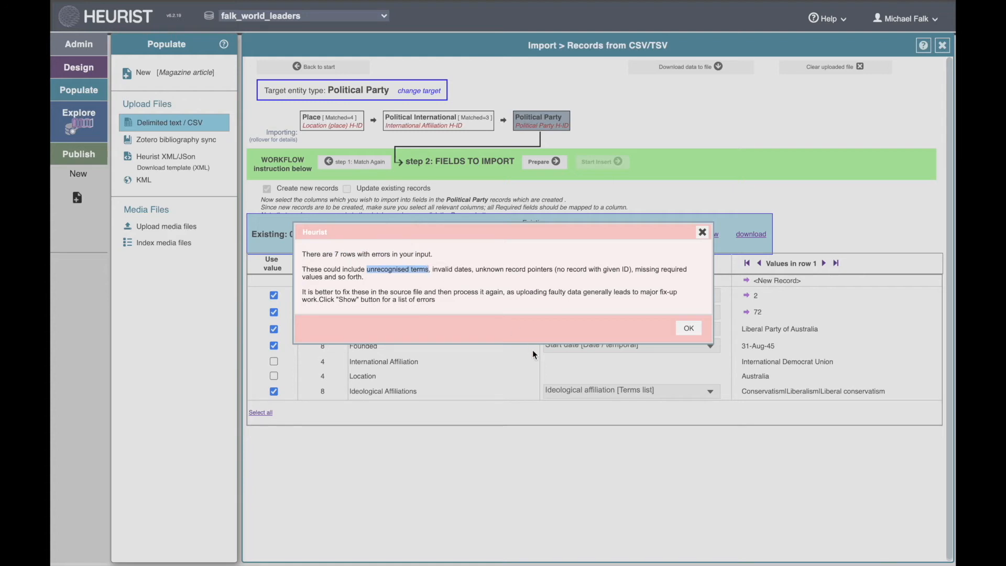
click(688, 328)
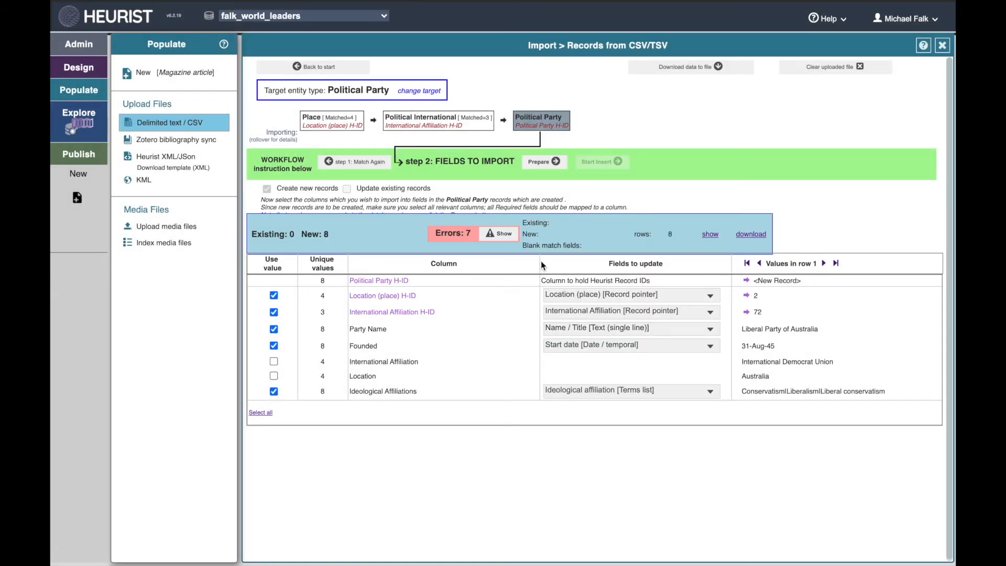
- Open the list of records with errors and examine the invalid Ideological Affiliations terms
click(500, 234)
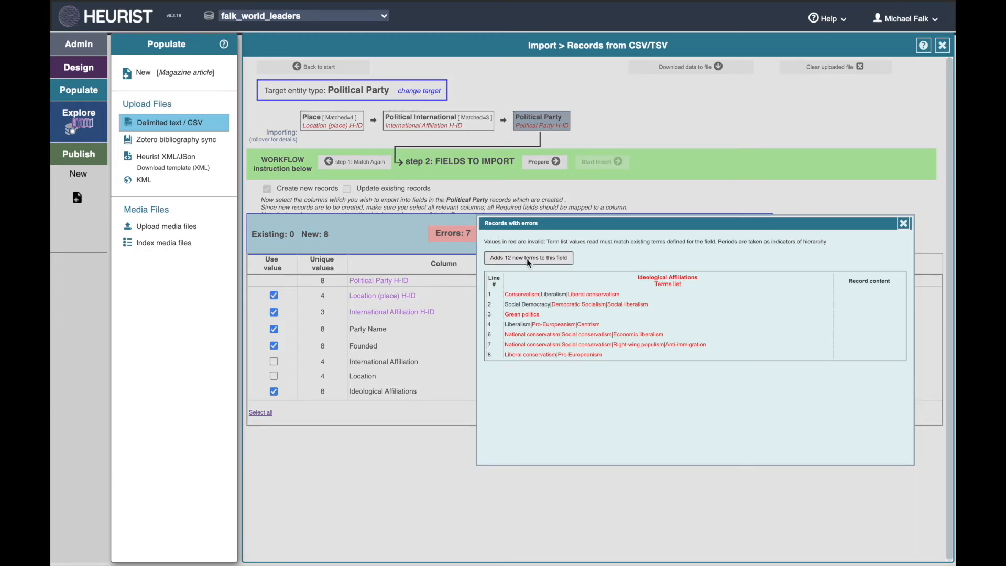
drag(568, 294, 622, 299)
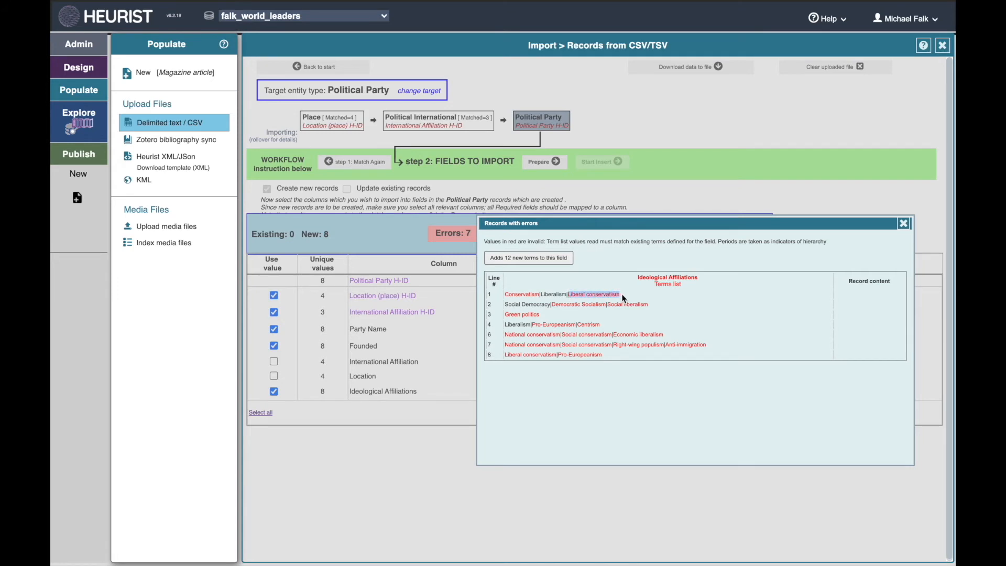
double_click(586, 324)
drag(559, 354, 608, 354)
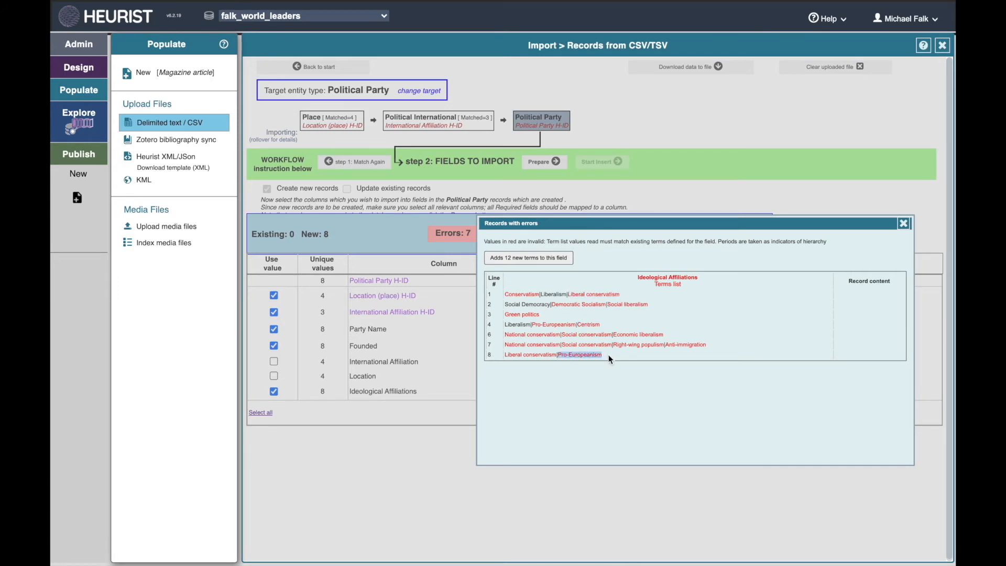
click(609, 354)
- Add the 12 new ideology terms from the error list to the Political Ideologies vocab vocabulary
click(527, 255)
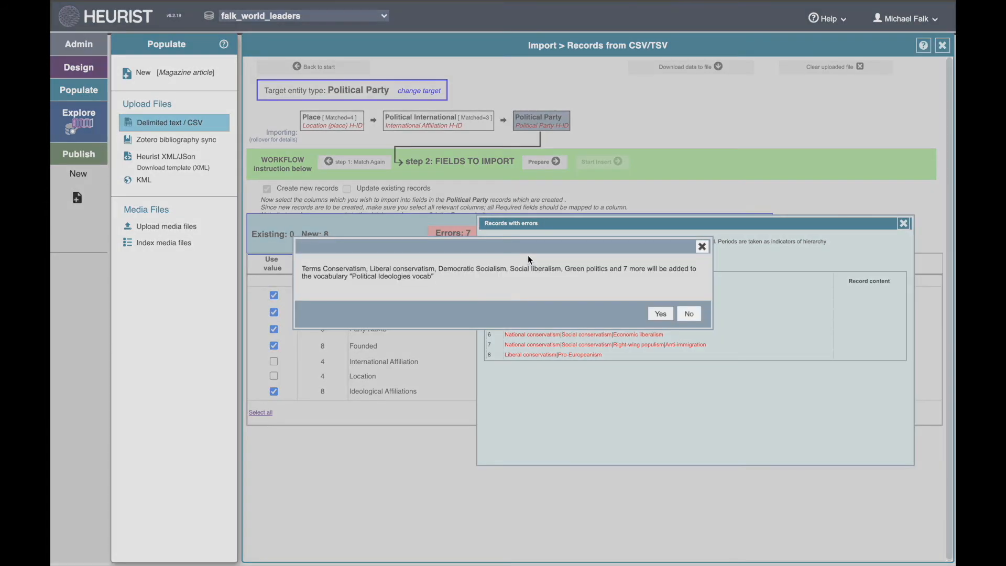
click(658, 314)
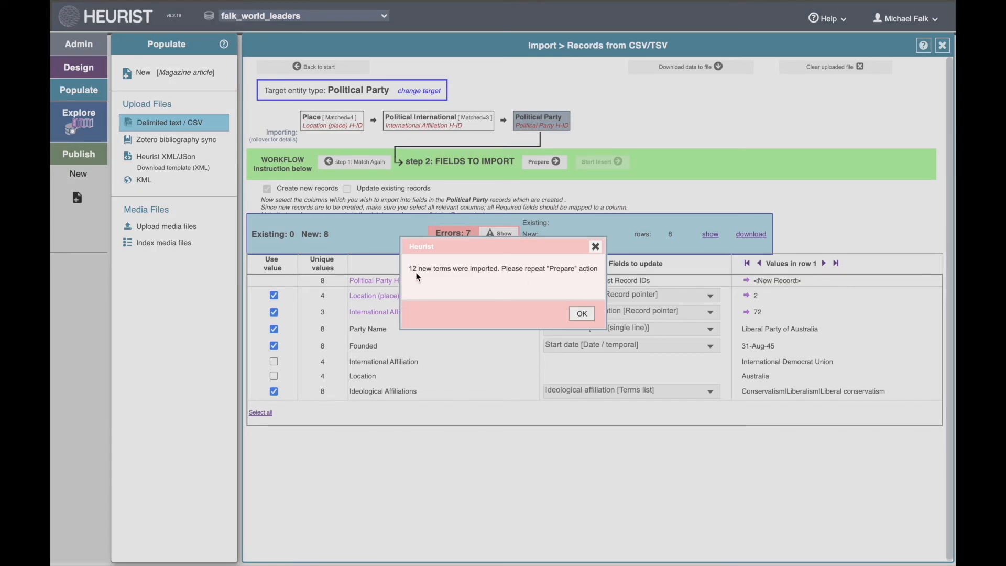
drag(502, 269, 600, 271)
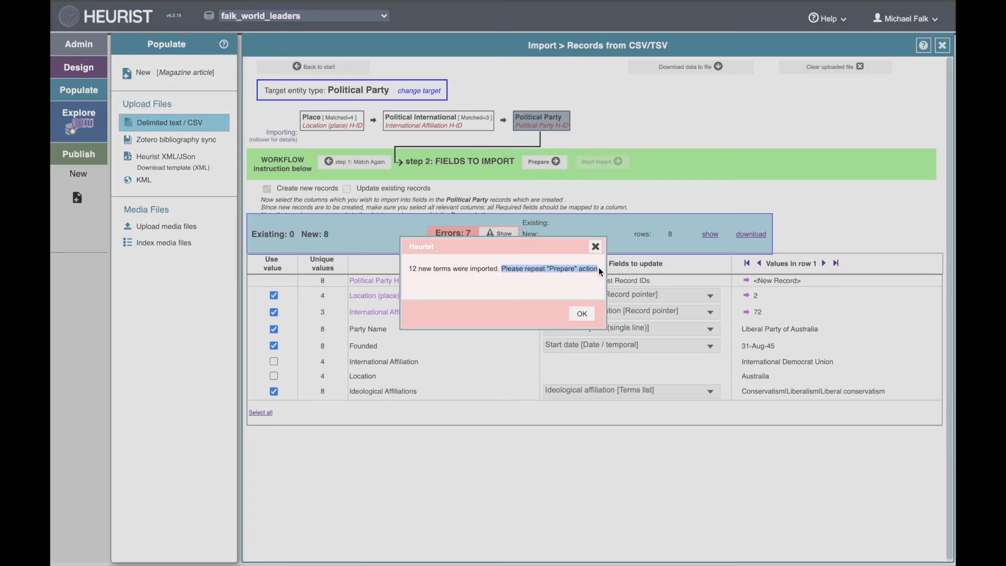
click(582, 314)
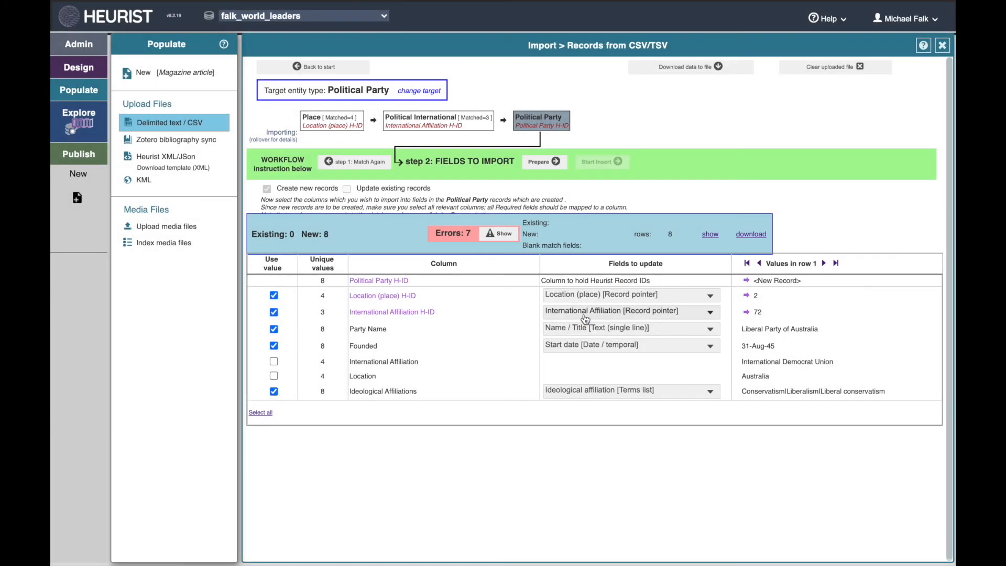
- Prepare the Political Party records again, insert them, and close the import summary after checking the added records
click(553, 166)
click(548, 162)
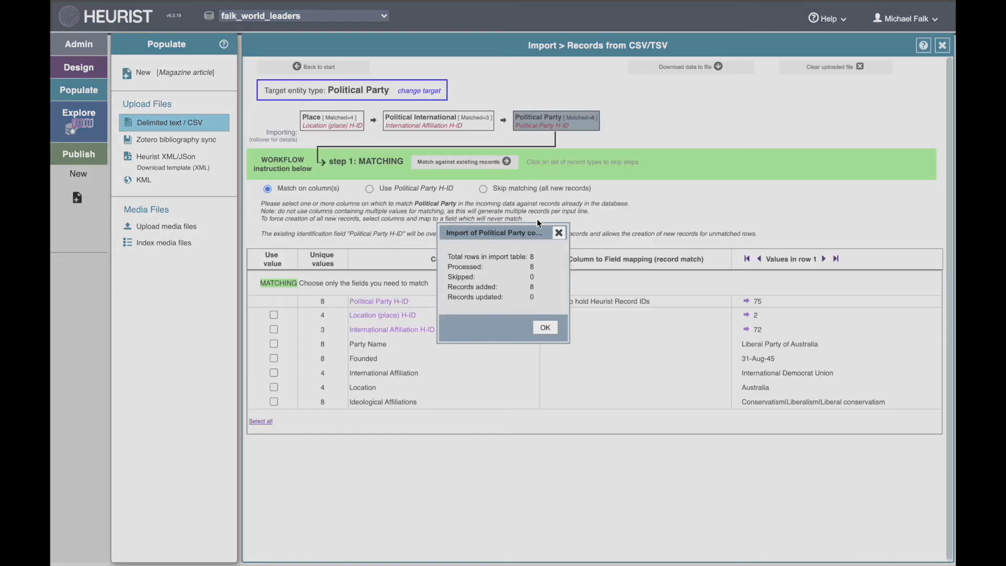
drag(446, 287, 501, 288)
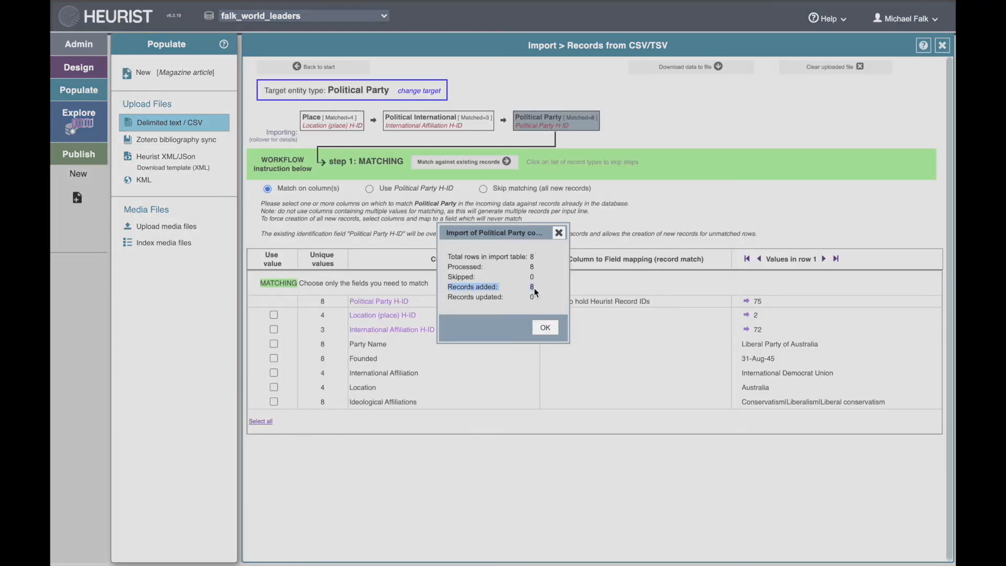
click(546, 329)
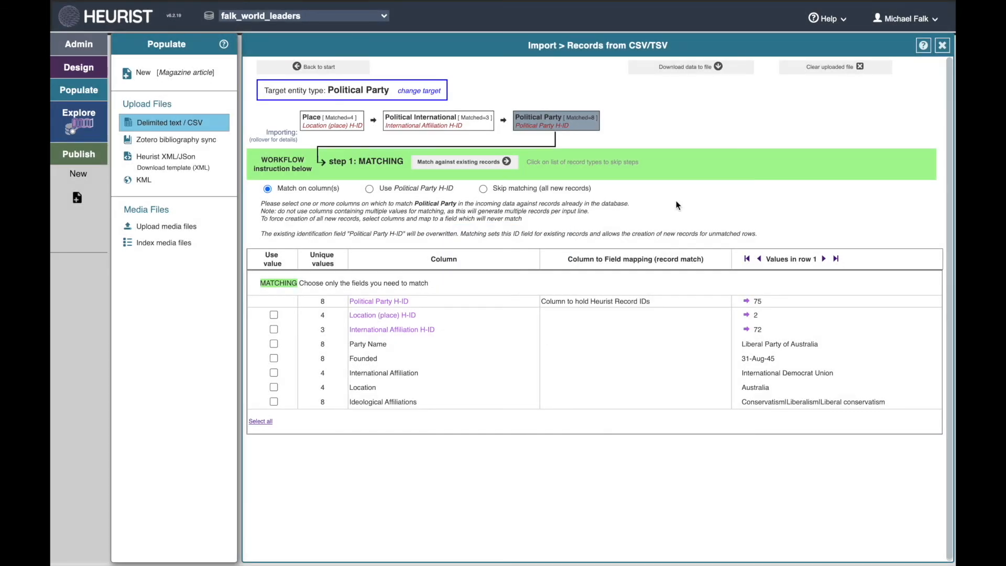
- Clear the uploaded party file to end its import session
click(811, 74)
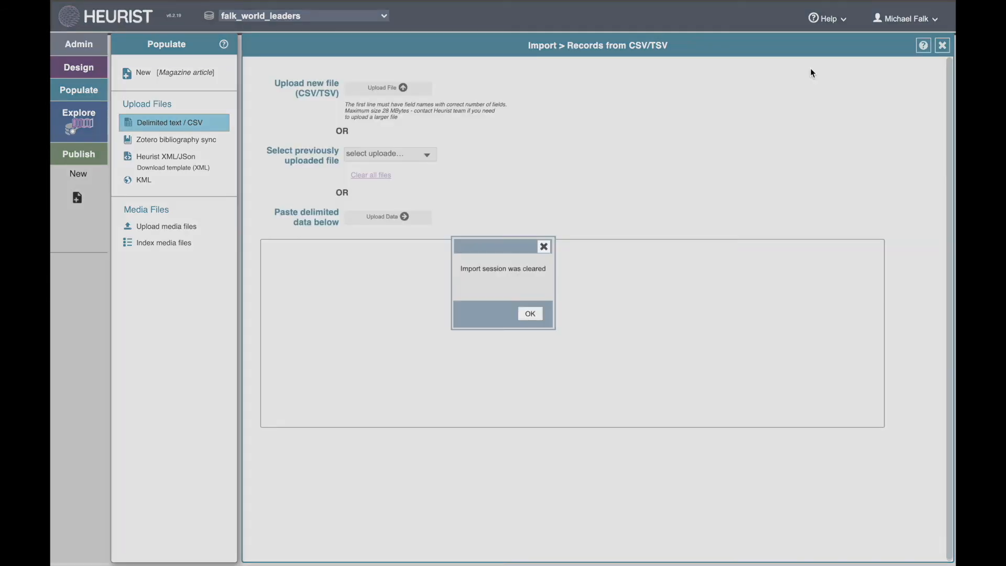
click(537, 312)
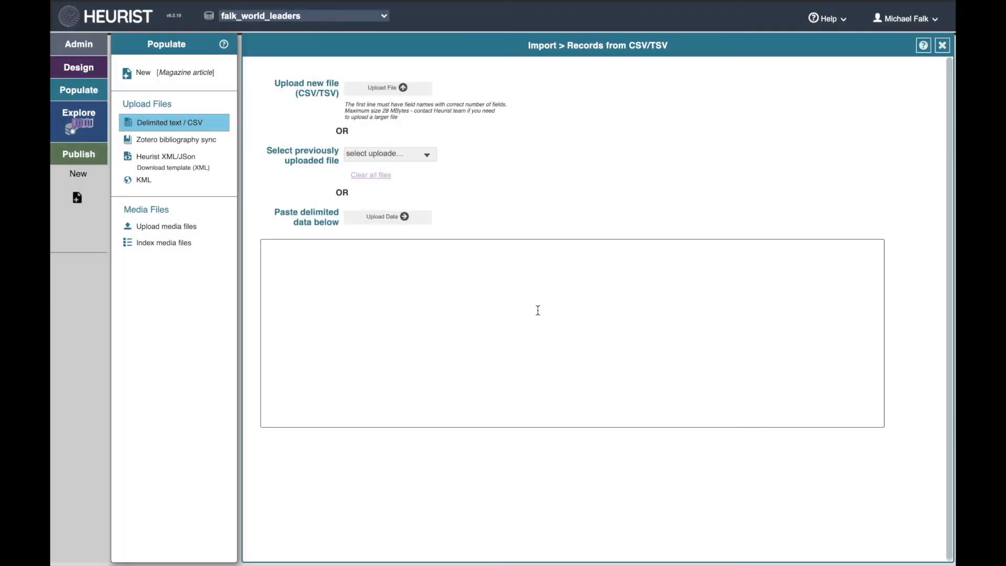
- Filter the database by the Political Party entity and view the Australian Greens record
click(88, 133)
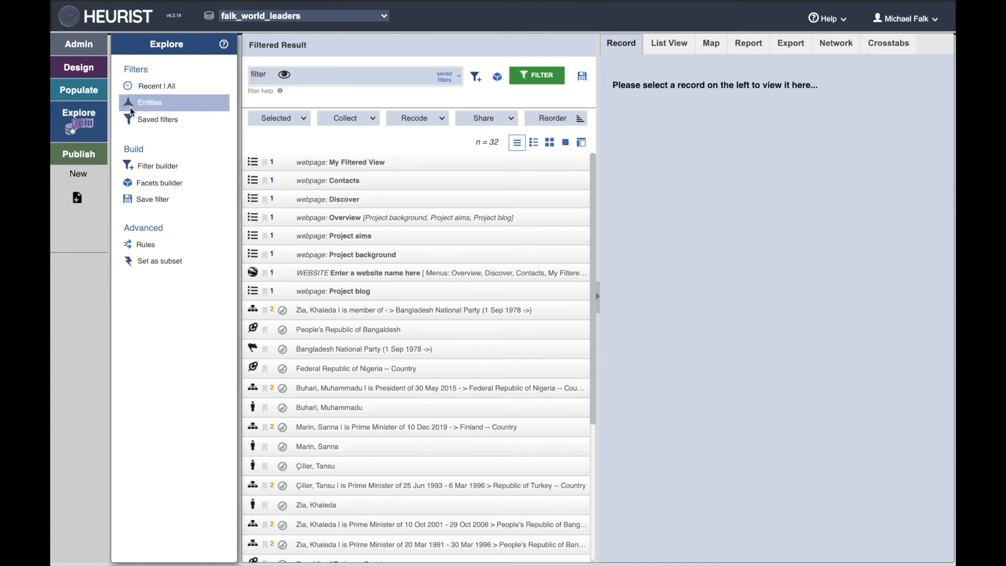
mouse_move(140, 105)
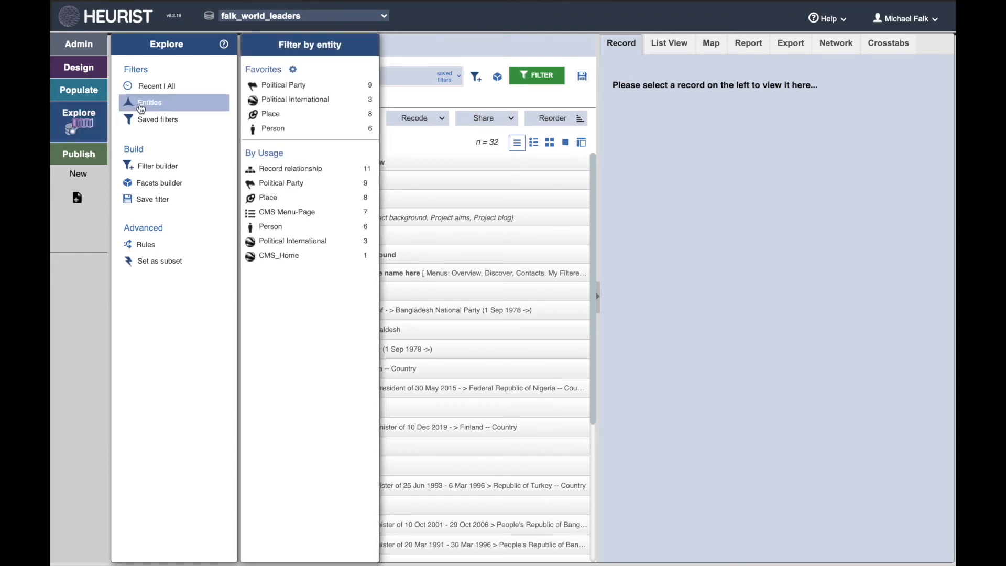
click(283, 87)
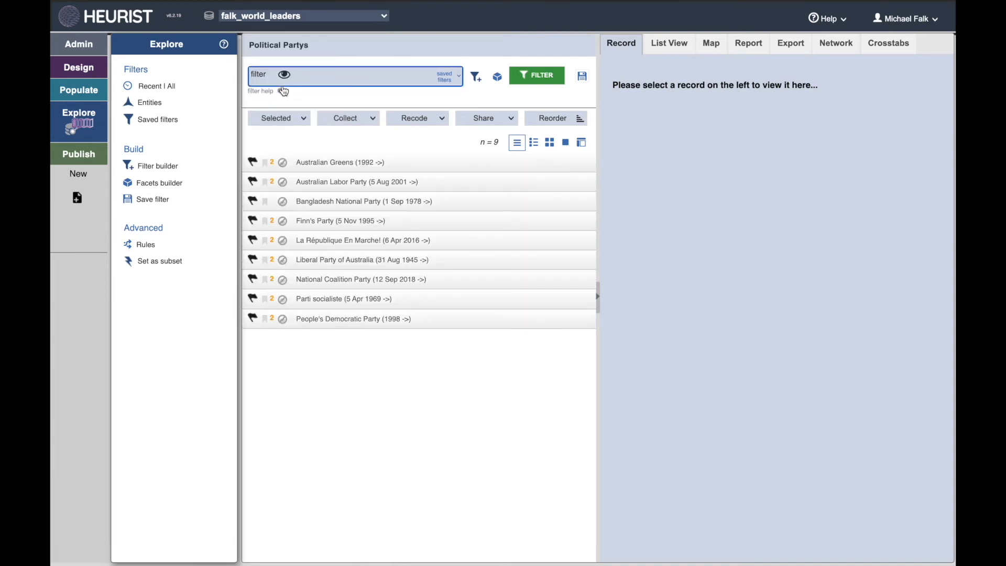
click(403, 163)
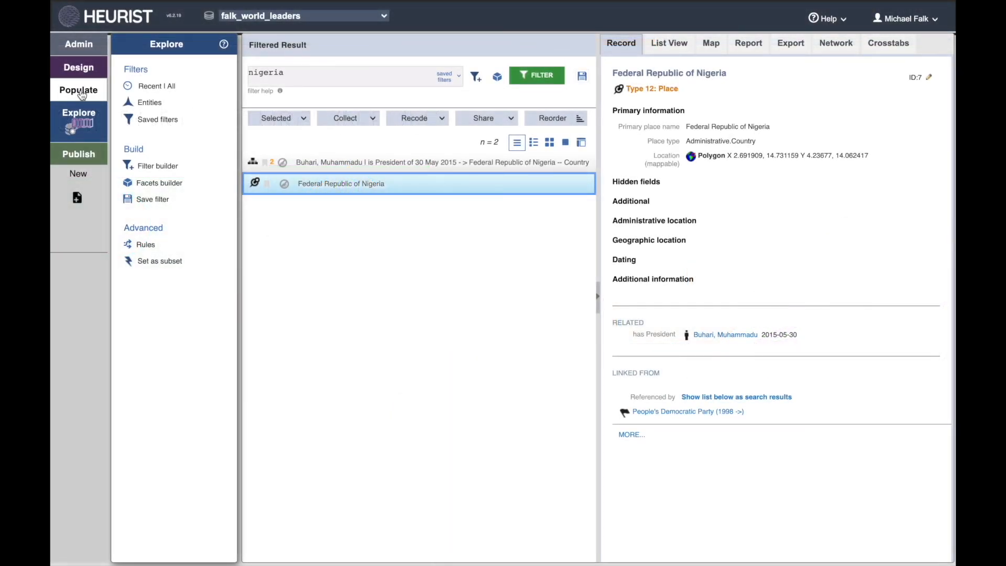
- Add the flag images in the Downloads folder to the media files upload list, keeping the directory structure
click(79, 90)
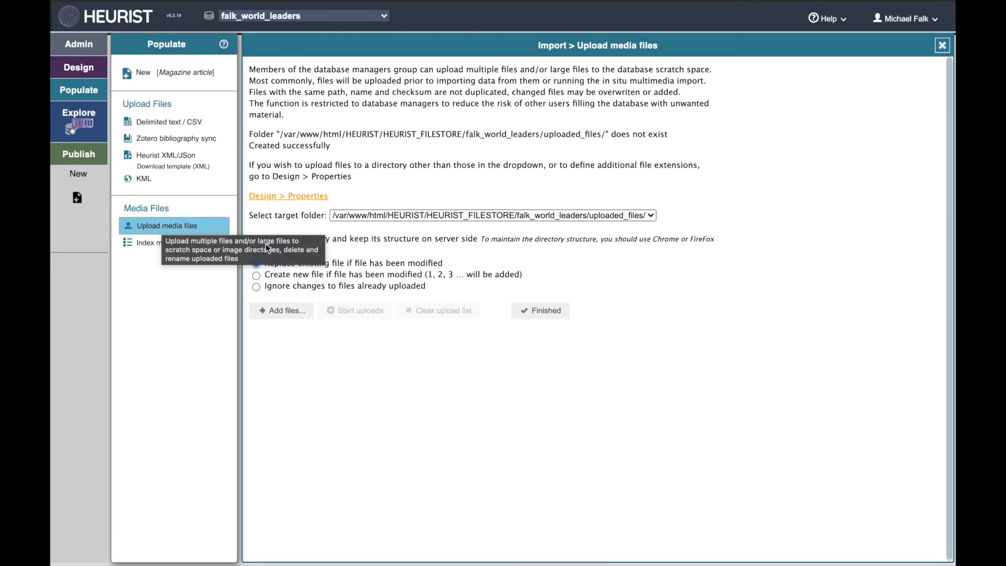
click(291, 313)
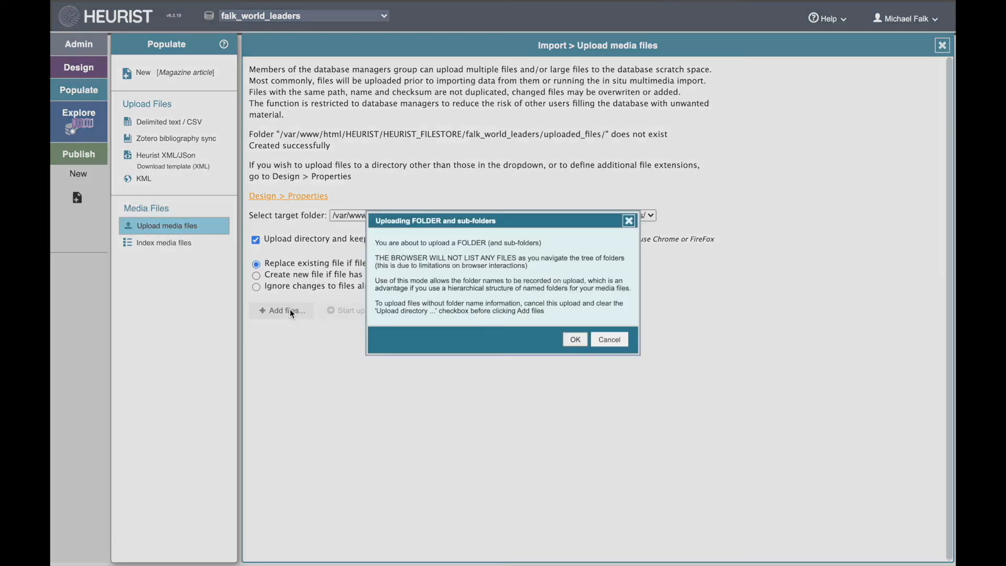
click(575, 340)
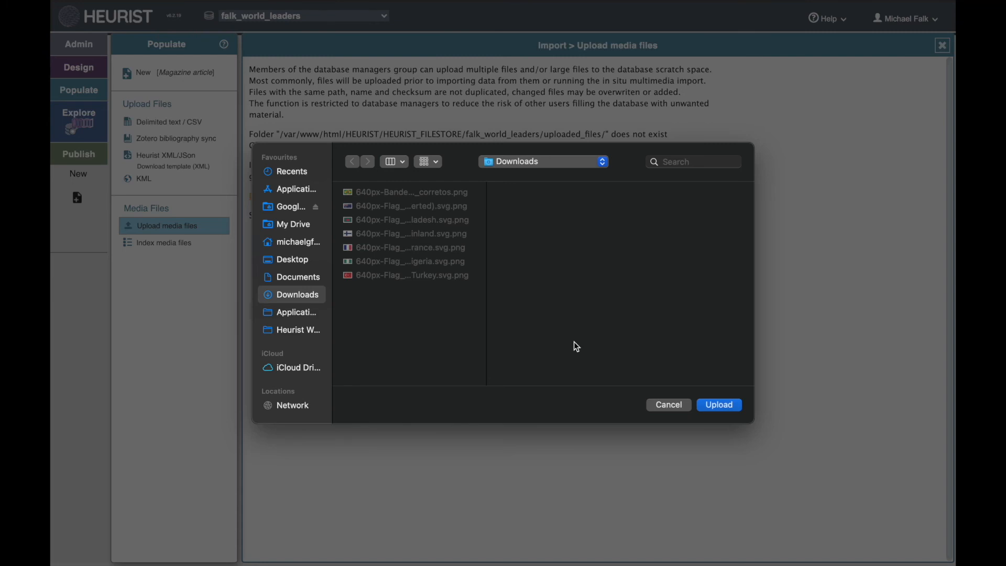
click(530, 159)
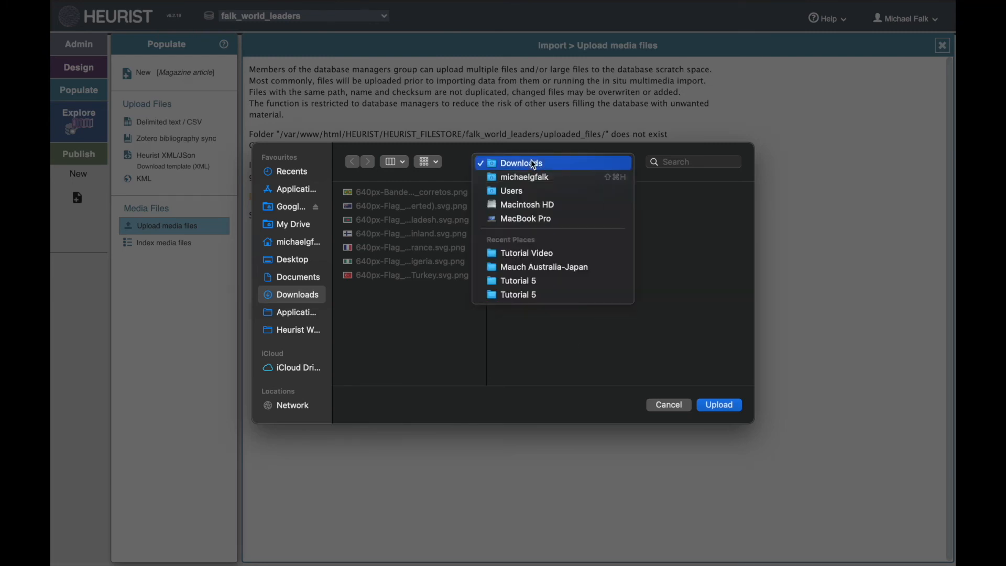
click(530, 159)
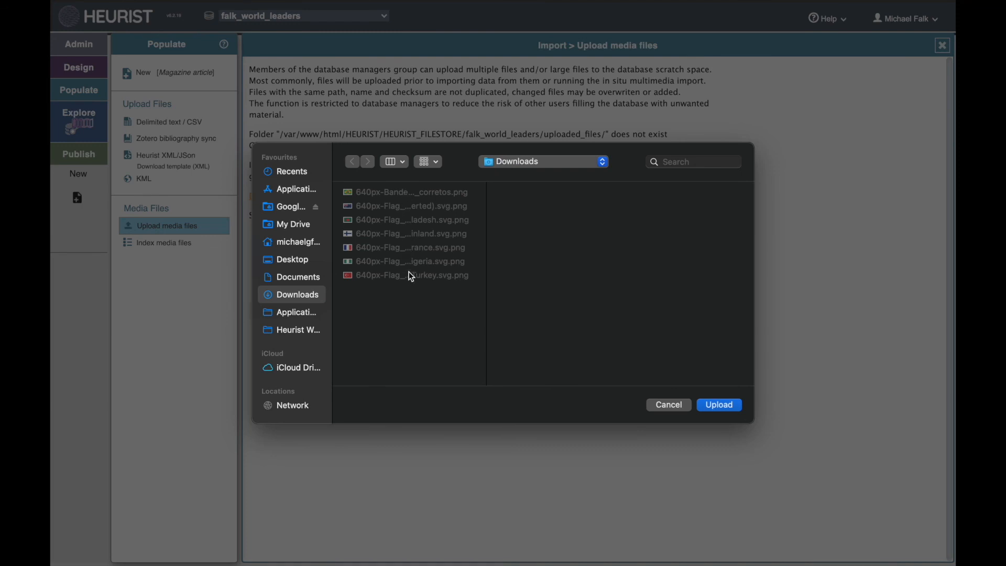
click(712, 403)
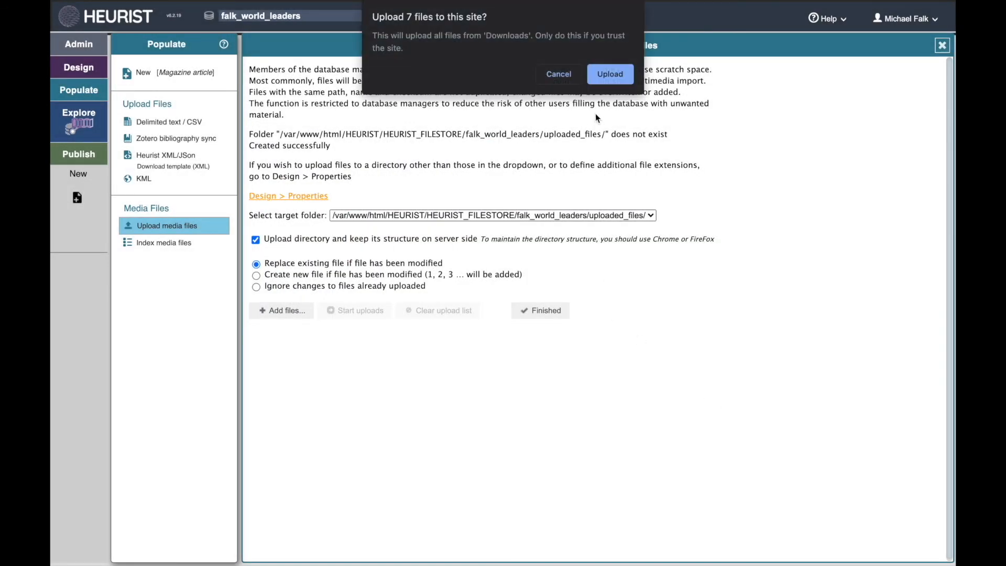
click(610, 75)
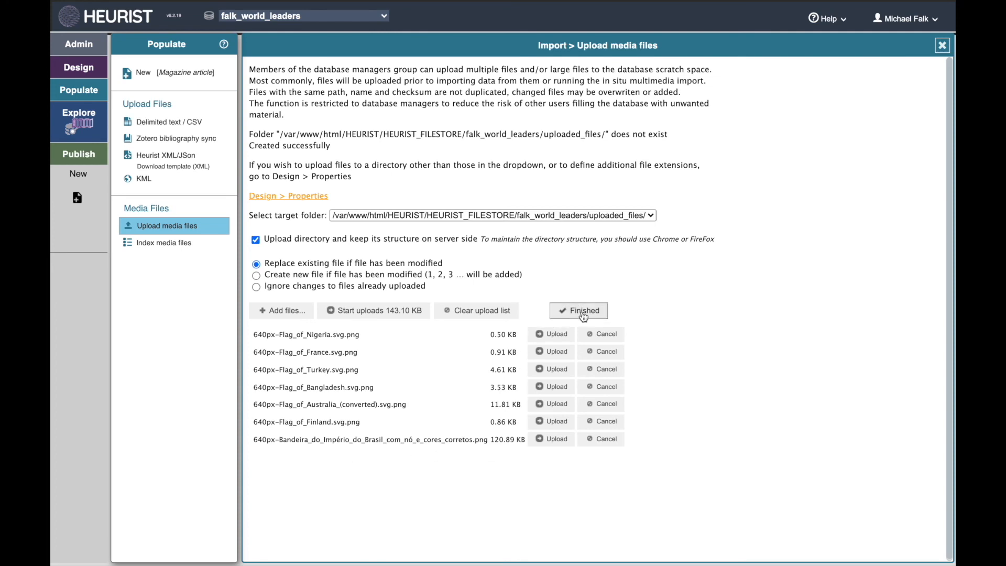
- Upload all the listed flag images, finish the upload, and index the media files in uploaded_files/ to create their records
click(385, 312)
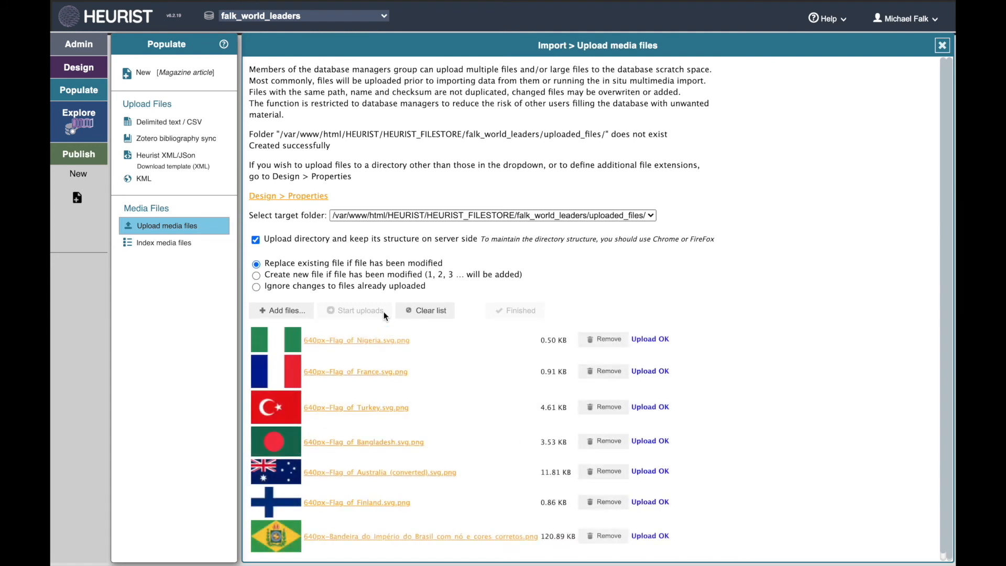
scroll(672, 269, down, 1)
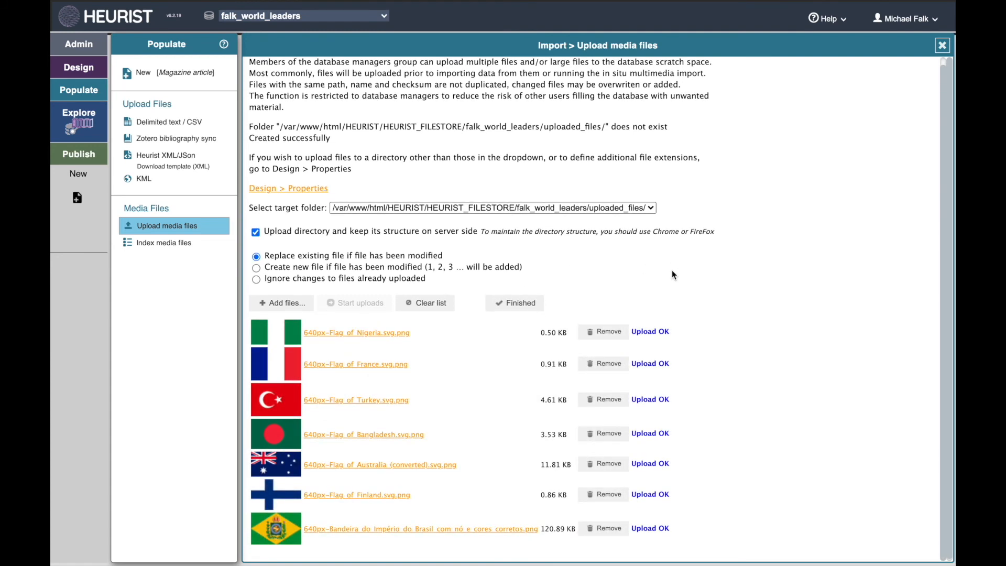
click(514, 303)
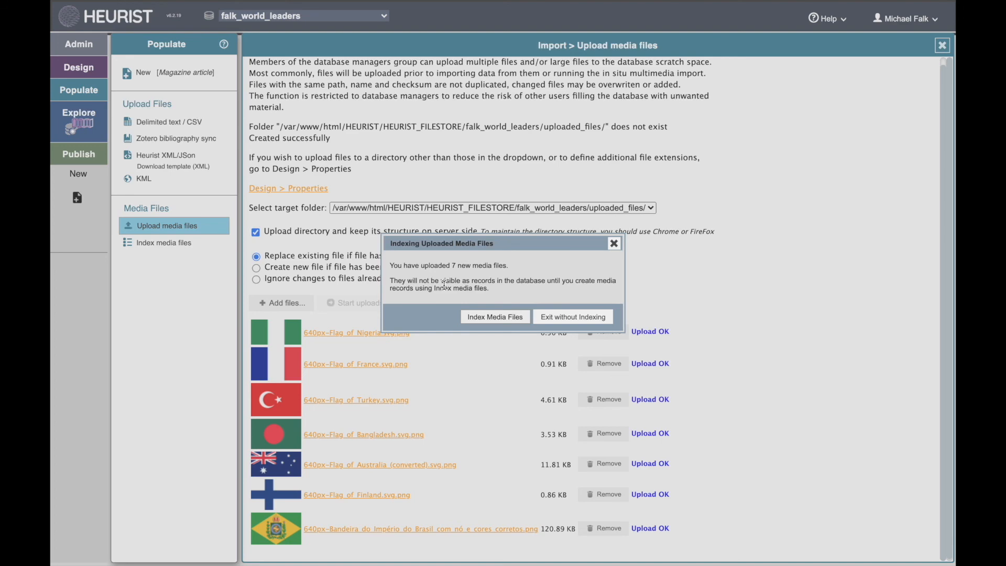
click(475, 319)
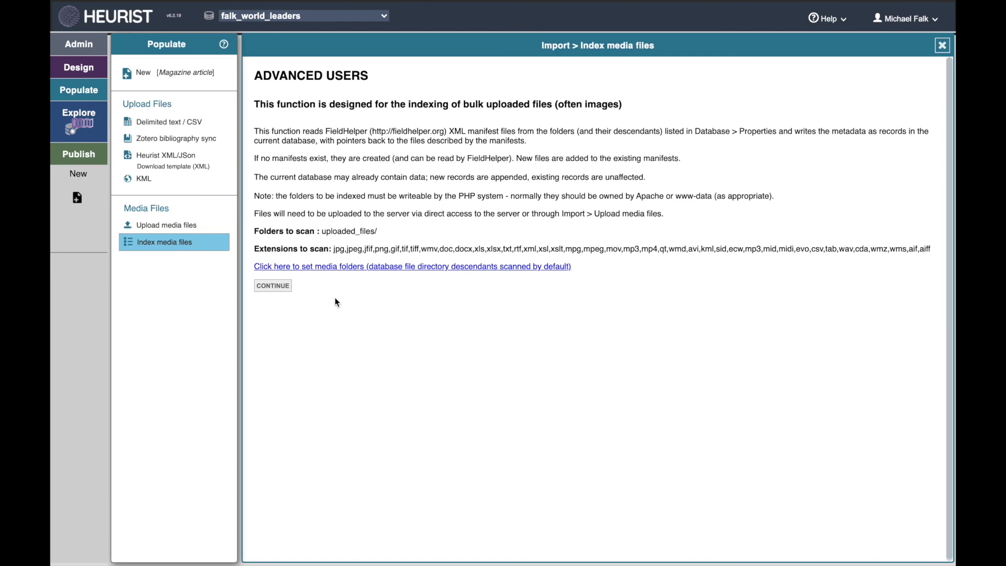
click(280, 289)
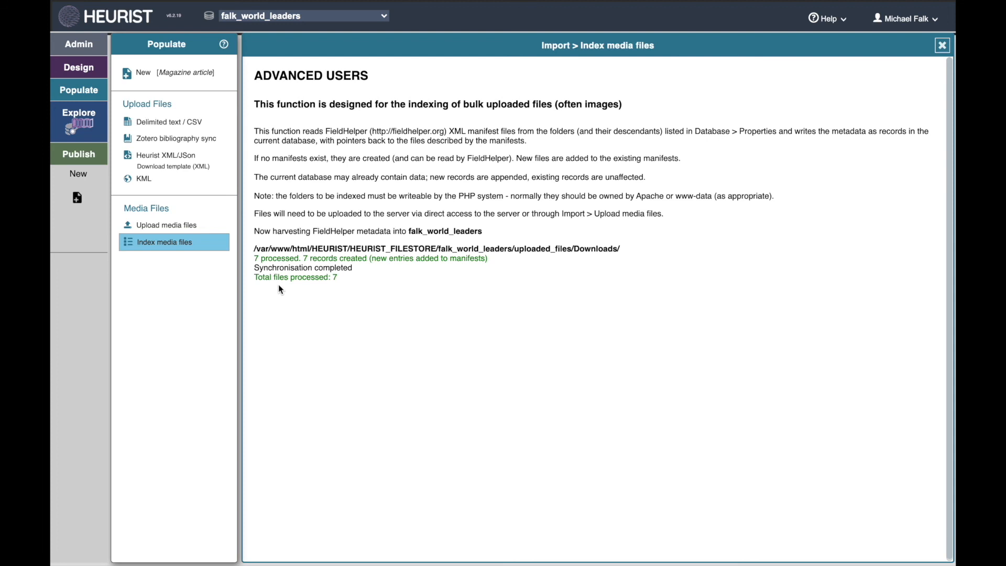
- List the most recent records of the database and view the new flag image records, including those for France and Nigeria
click(81, 121)
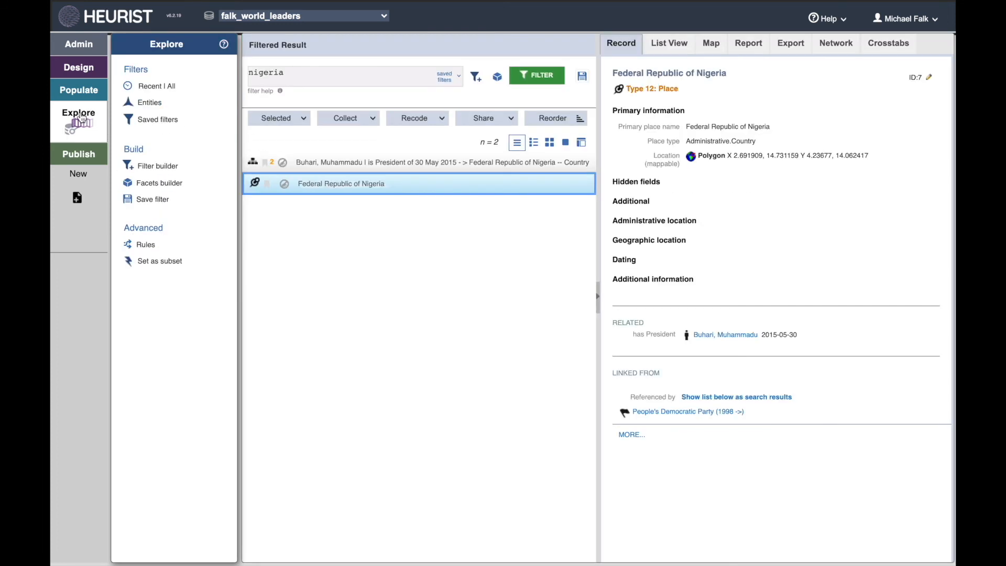
click(154, 92)
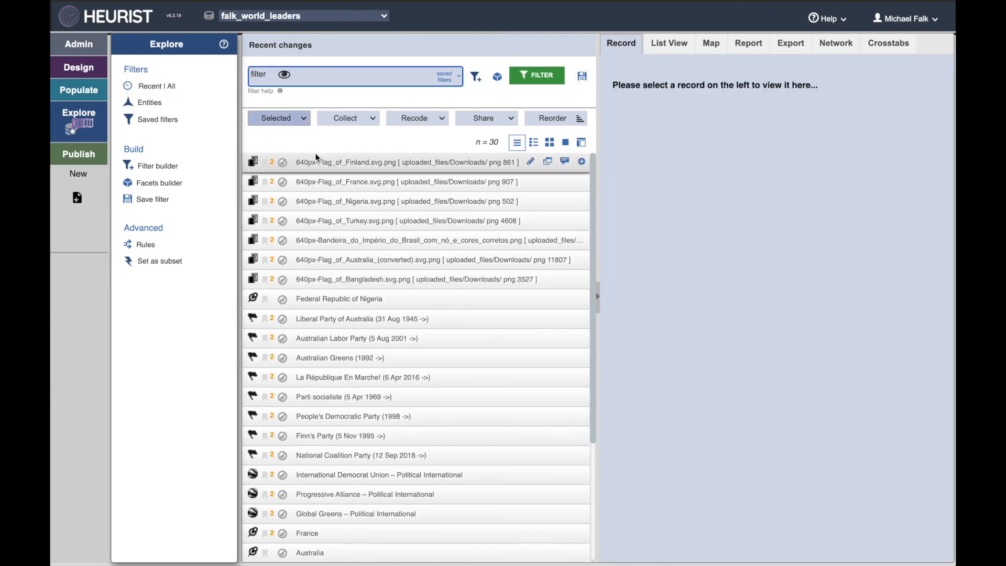
click(348, 164)
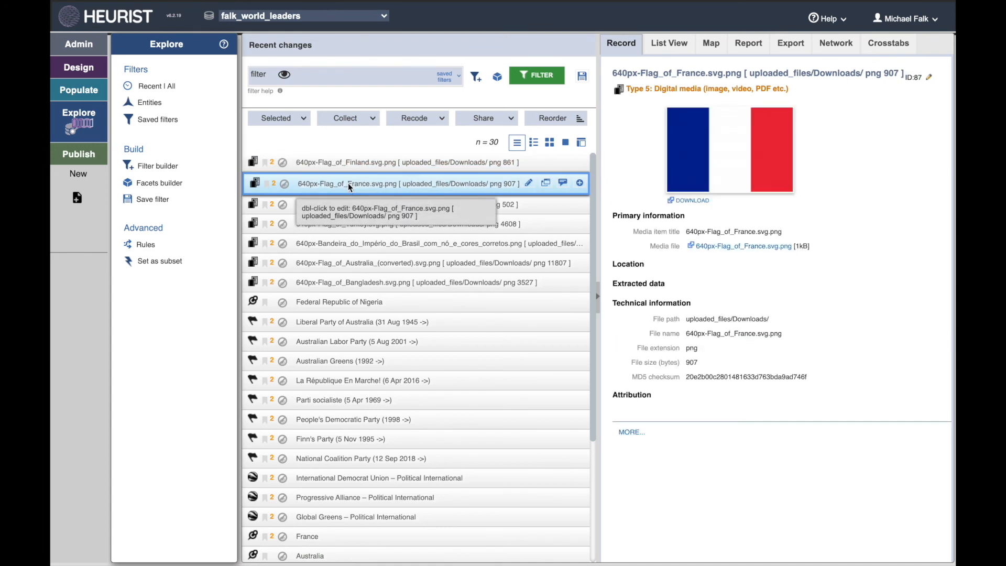
click(349, 205)
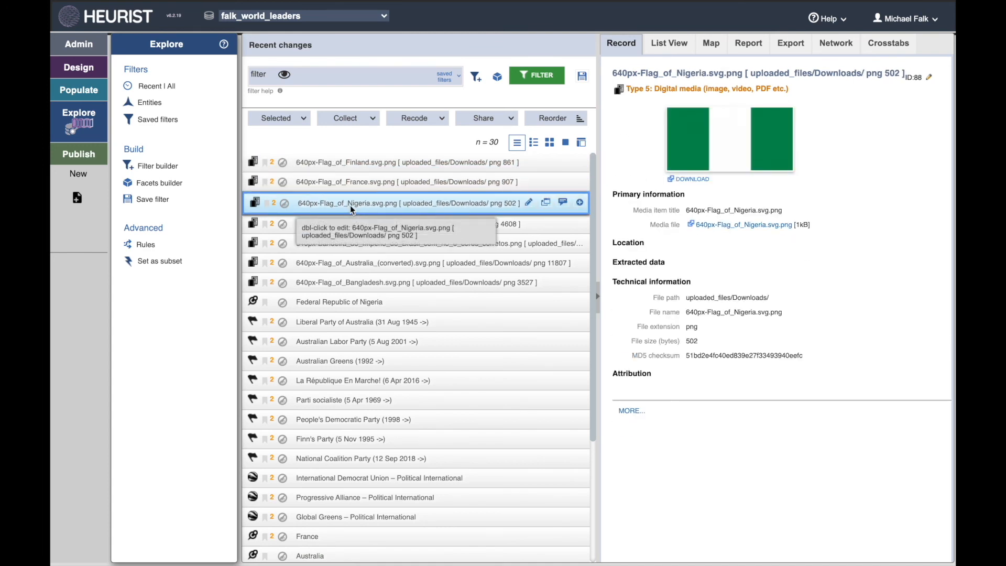